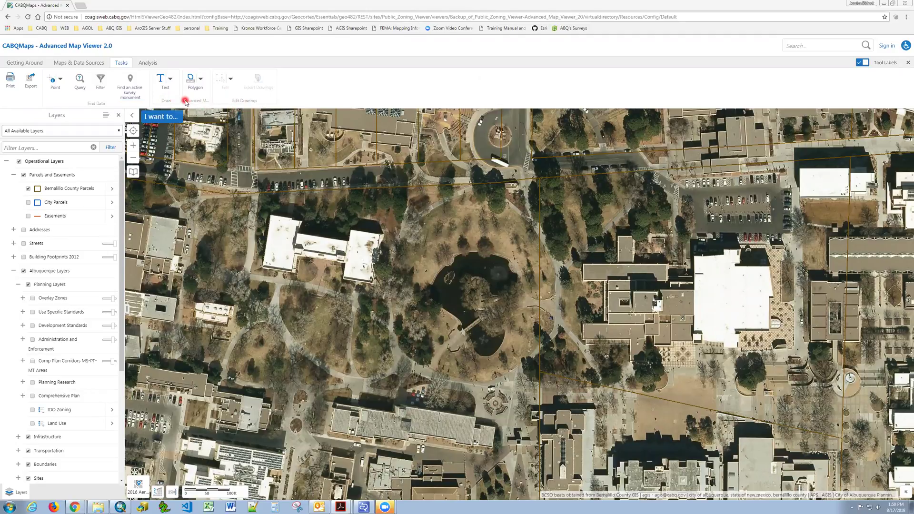
- Place two point drawings side by side along the duck pond's northern edge
click(160, 81)
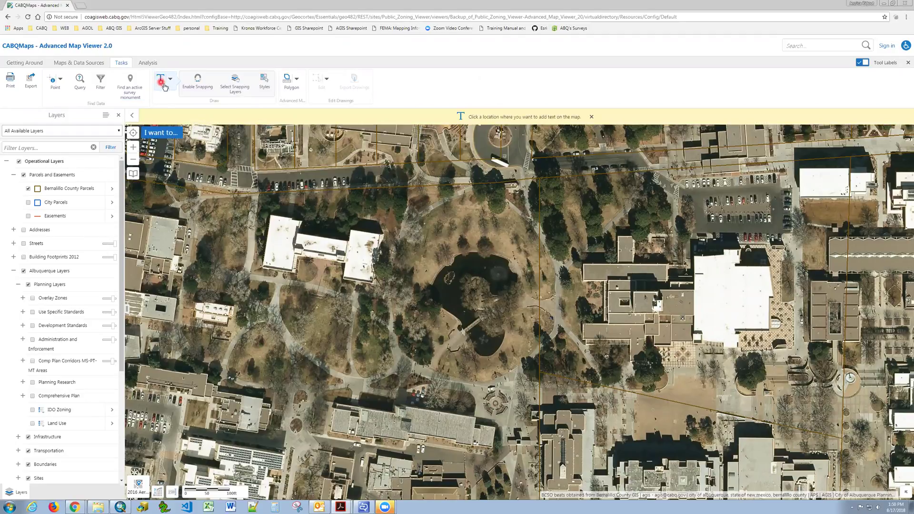
click(170, 80)
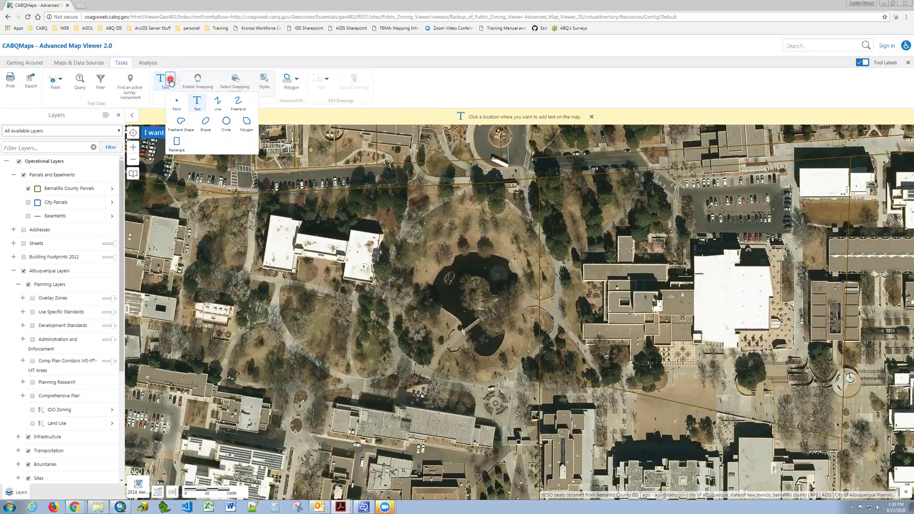
click(175, 103)
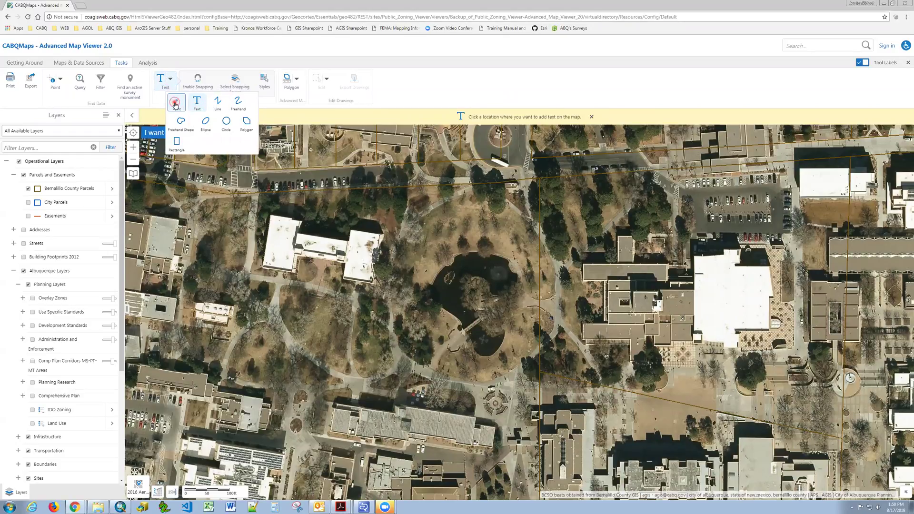
click(463, 247)
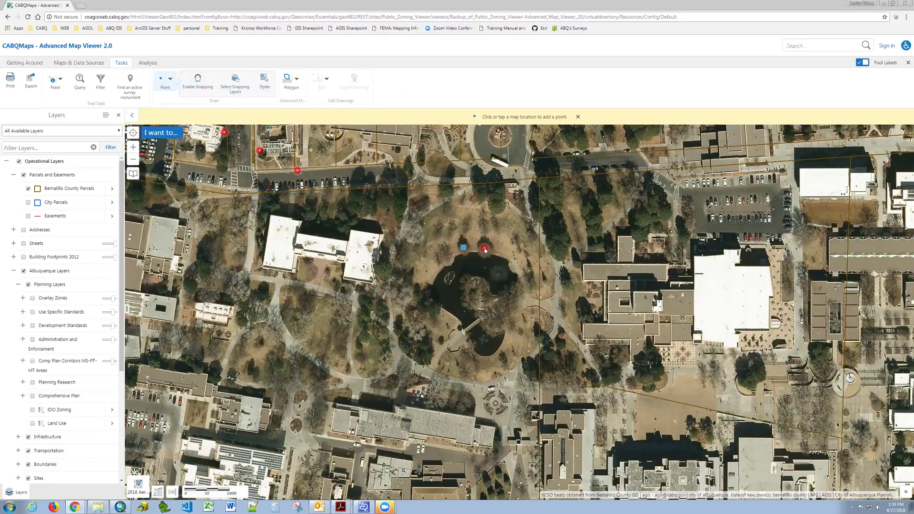
click(484, 248)
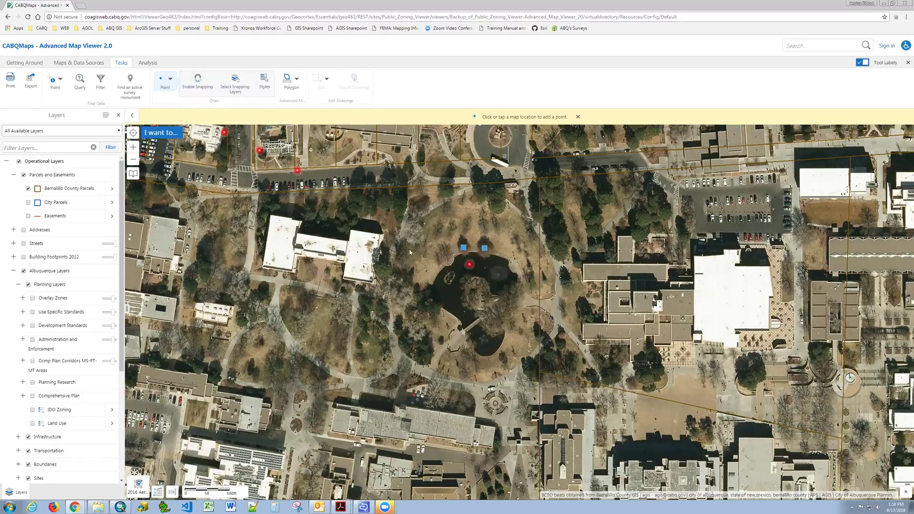
- Draw five small circles north, northwest, west and southwest of the pond and beside the white-roofed building, and leave the Circle tool
click(170, 82)
click(224, 124)
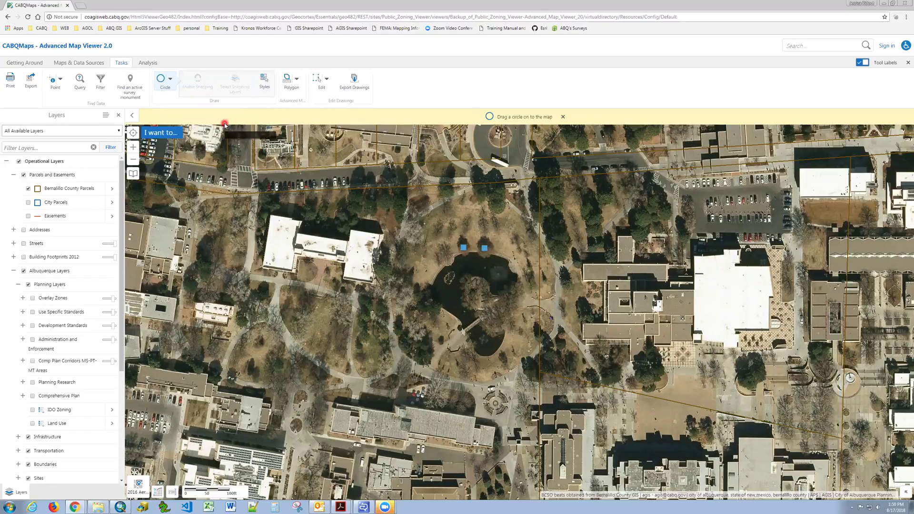
drag(440, 251, 446, 257)
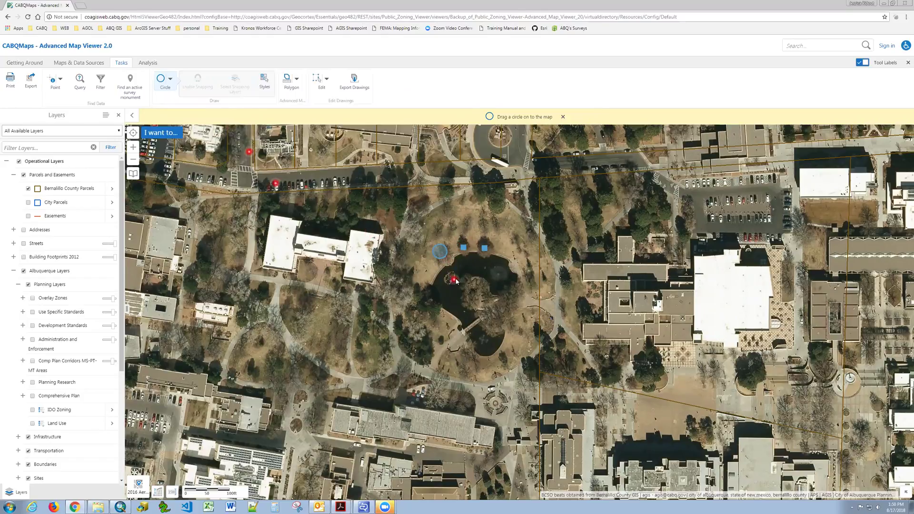
drag(428, 305, 437, 307)
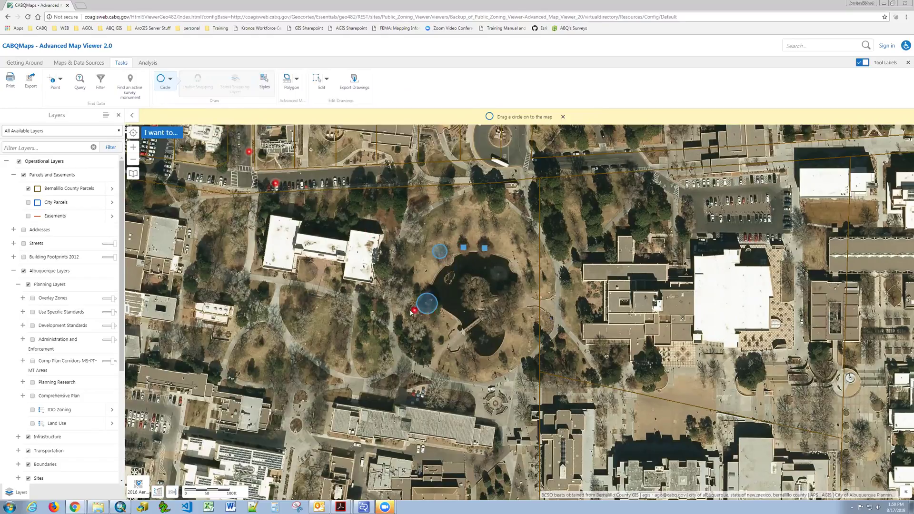
drag(376, 269, 384, 276)
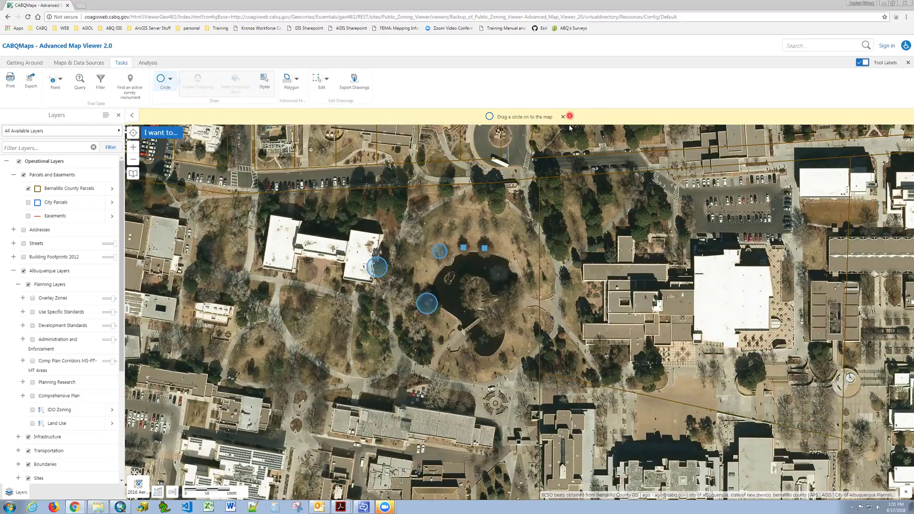
drag(497, 206, 503, 212)
drag(414, 345, 423, 353)
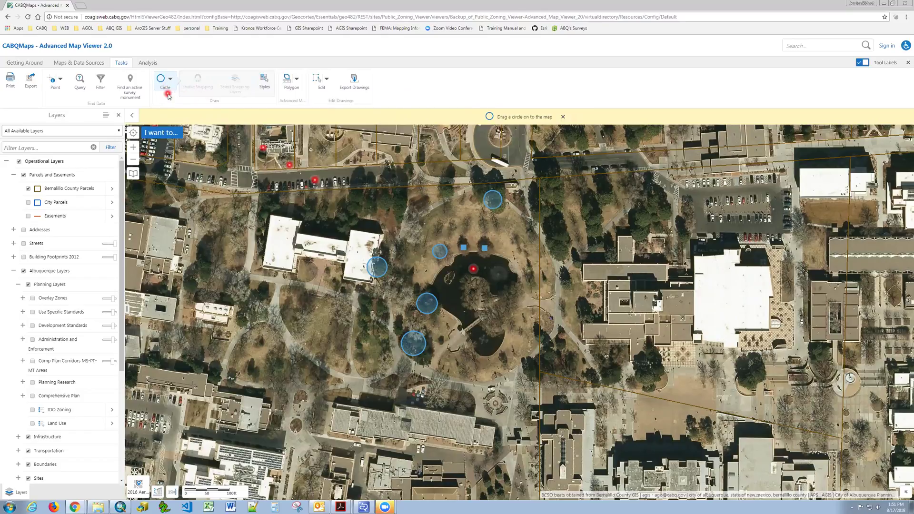
click(161, 79)
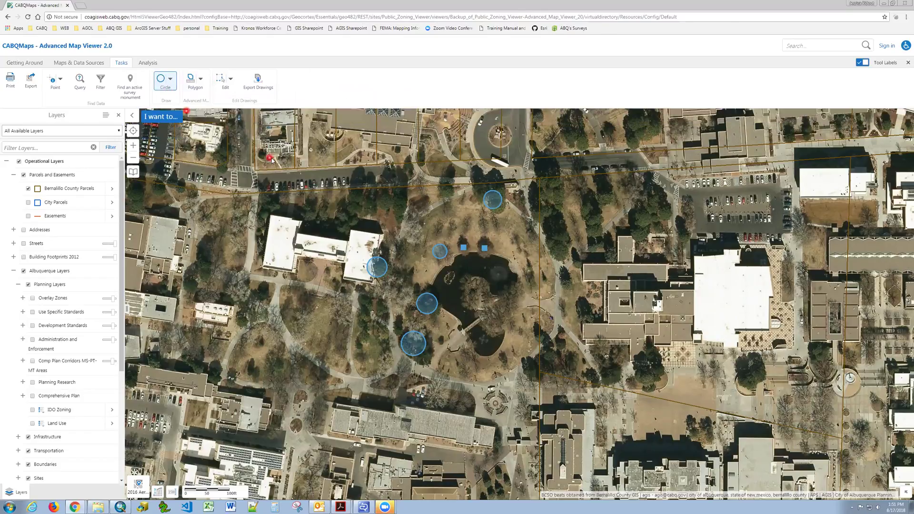
- Select the circle on the pond's west bank for editing and open its drawing styles
mouse_move(407, 276)
mouse_down()
mouse_move(433, 283)
mouse_move(429, 290)
mouse_up()
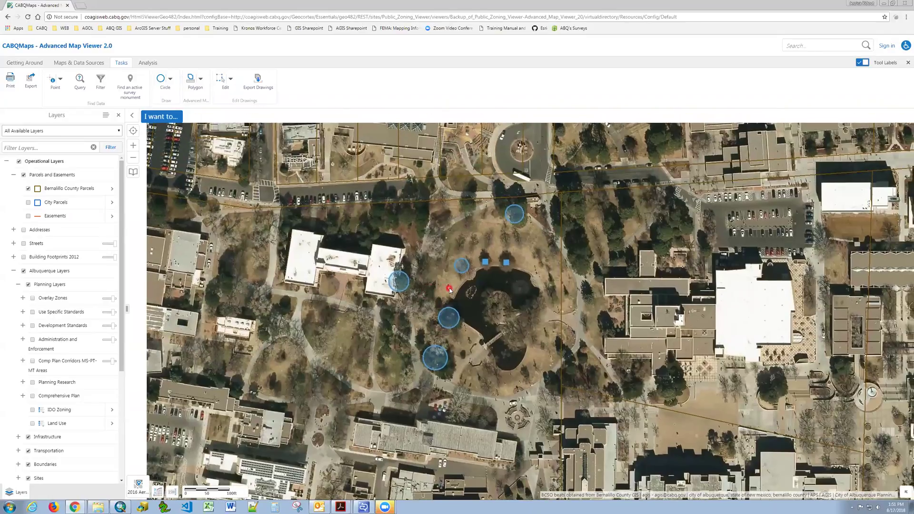
click(452, 322)
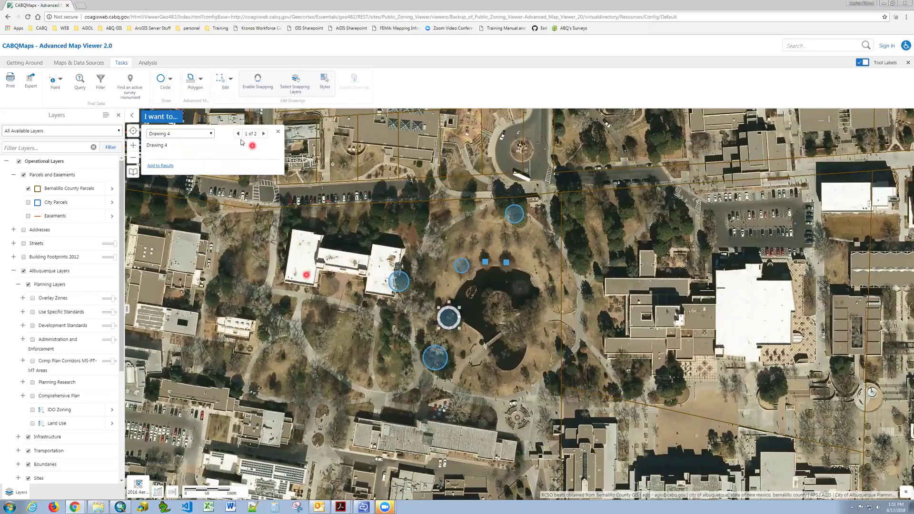
click(269, 85)
click(325, 81)
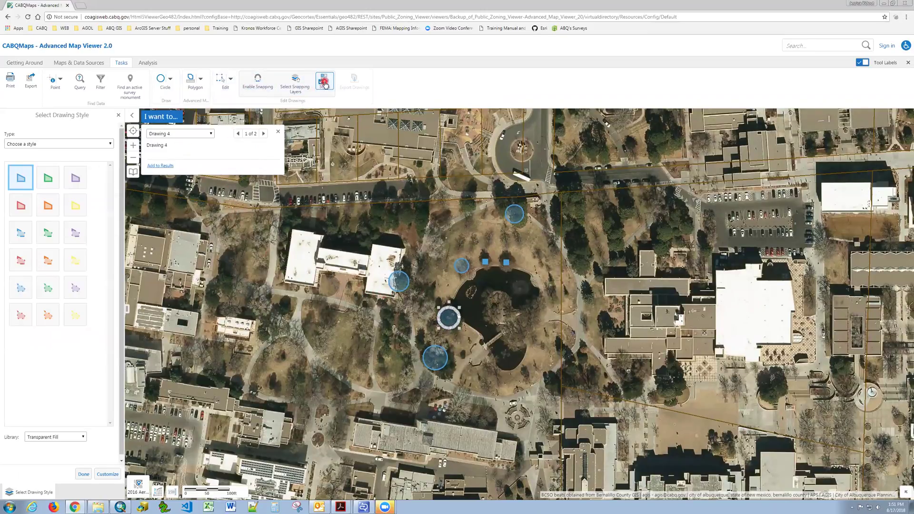
- Try the Dash-Dot Transparent Fill Orange style and the Solid Fill library on the west-bank circle
click(47, 180)
click(50, 262)
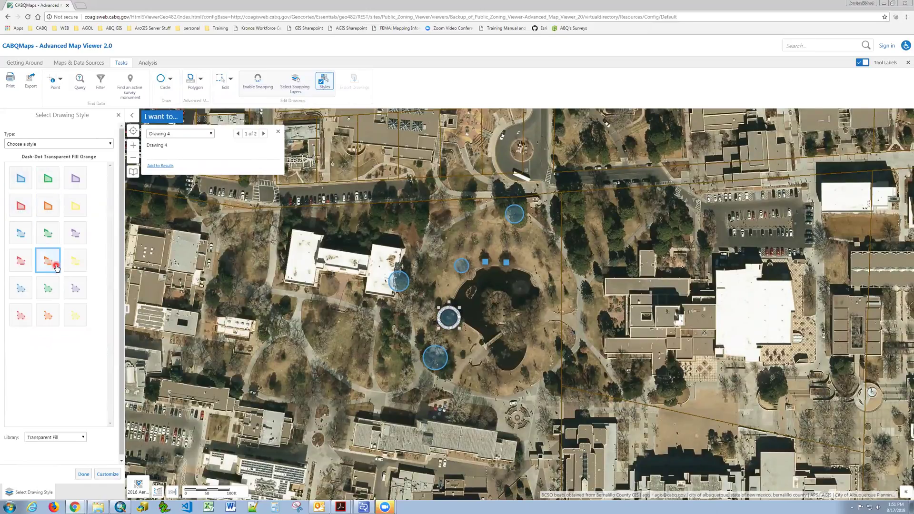
click(59, 437)
click(47, 452)
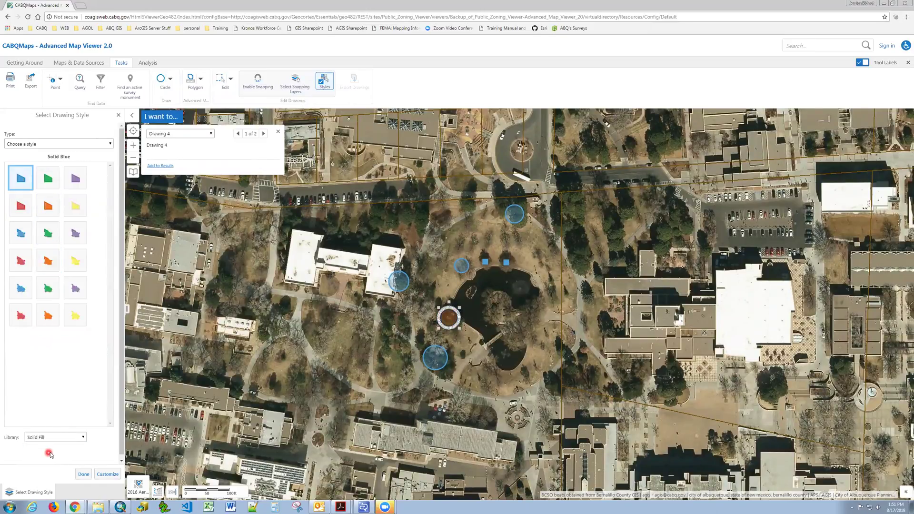
- Give the west-bank circle a solid red outline from the Outline library and finish editing it
click(56, 438)
click(48, 459)
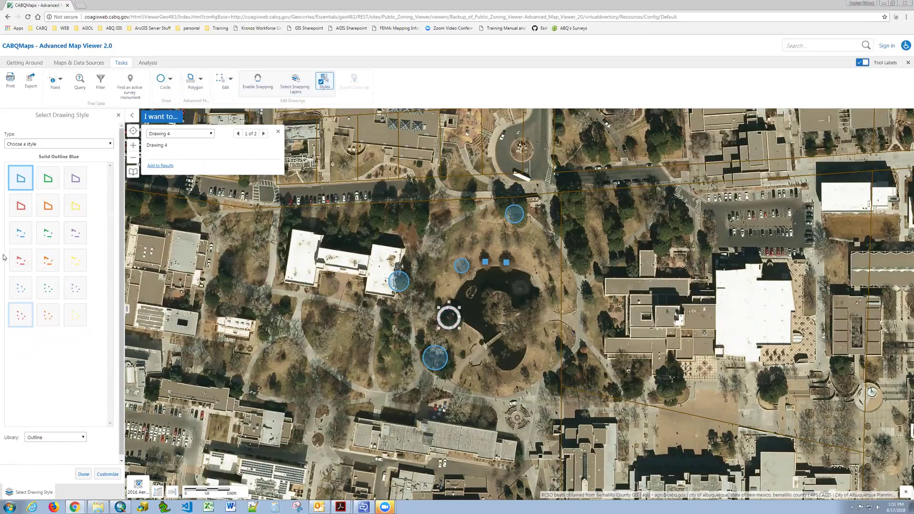
click(21, 205)
click(84, 473)
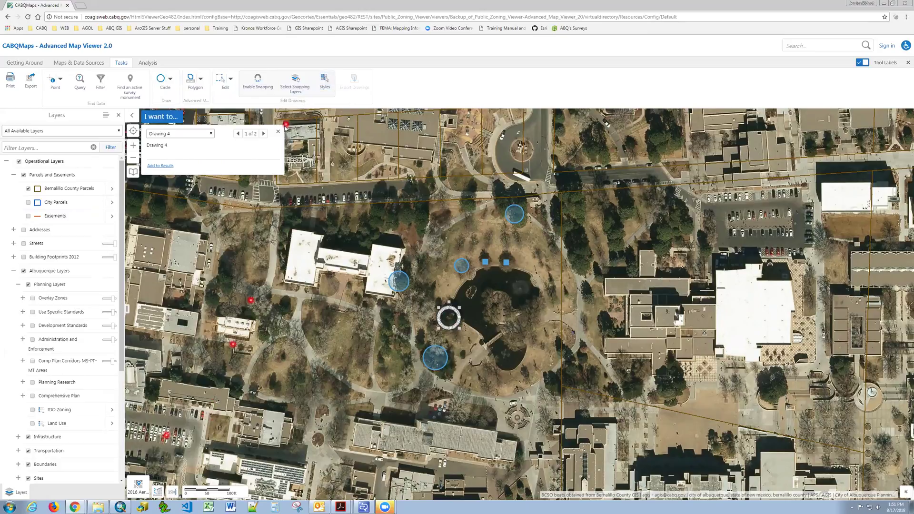
click(281, 131)
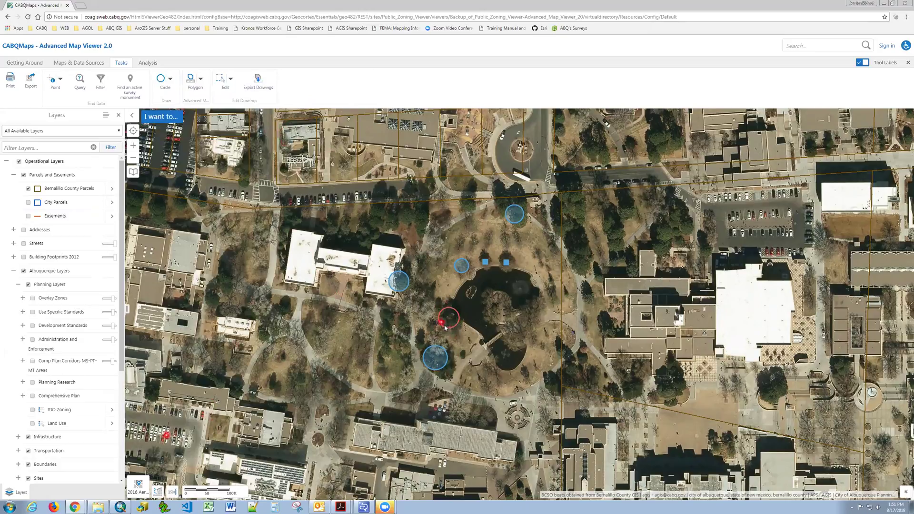
- Erase the circle beside the white-roofed building and the circle north of the pond
click(402, 289)
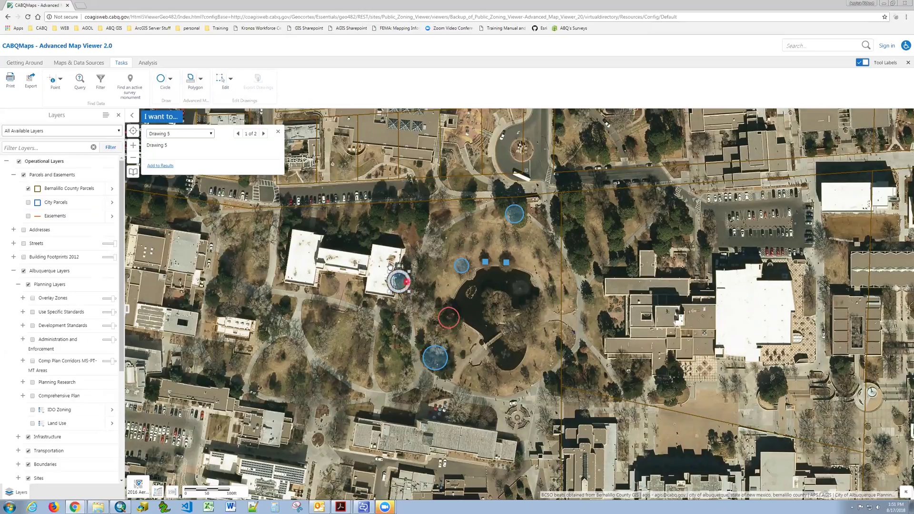
click(229, 81)
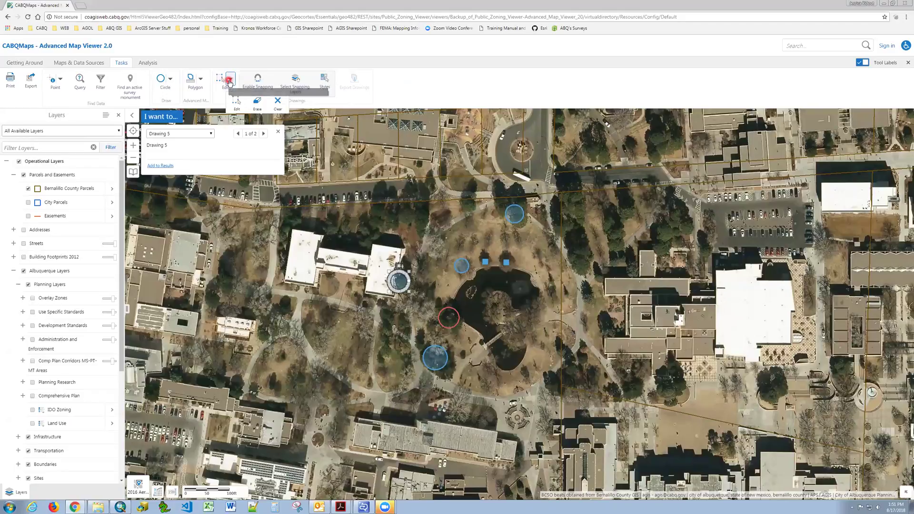
click(256, 103)
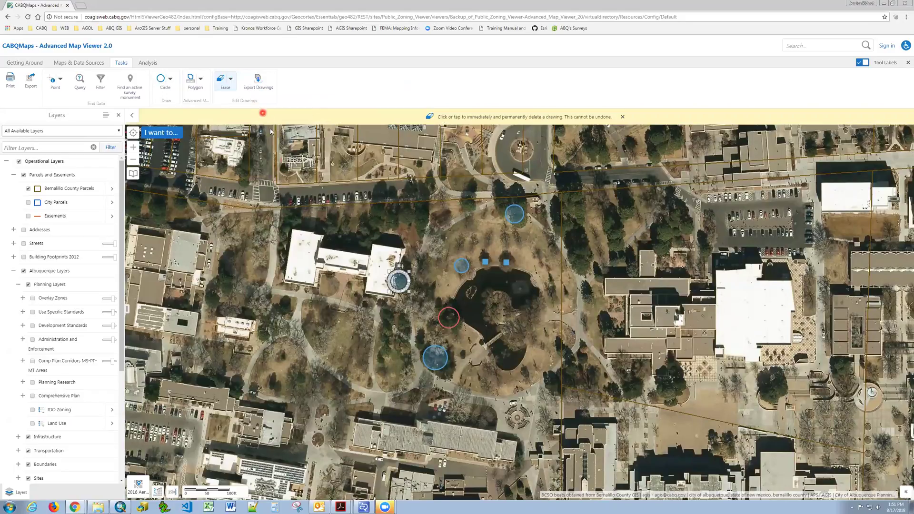
click(398, 276)
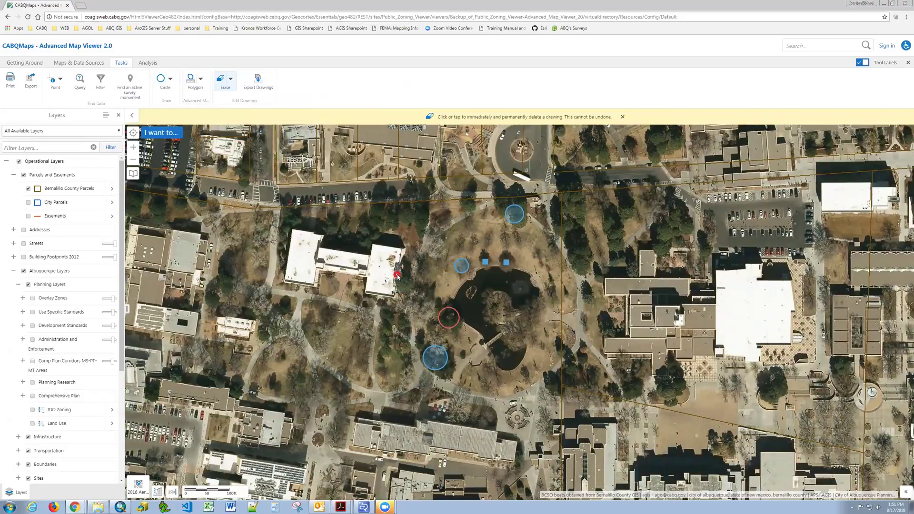
click(514, 214)
- Add the text label "This is a duck pond" over the pond
click(173, 85)
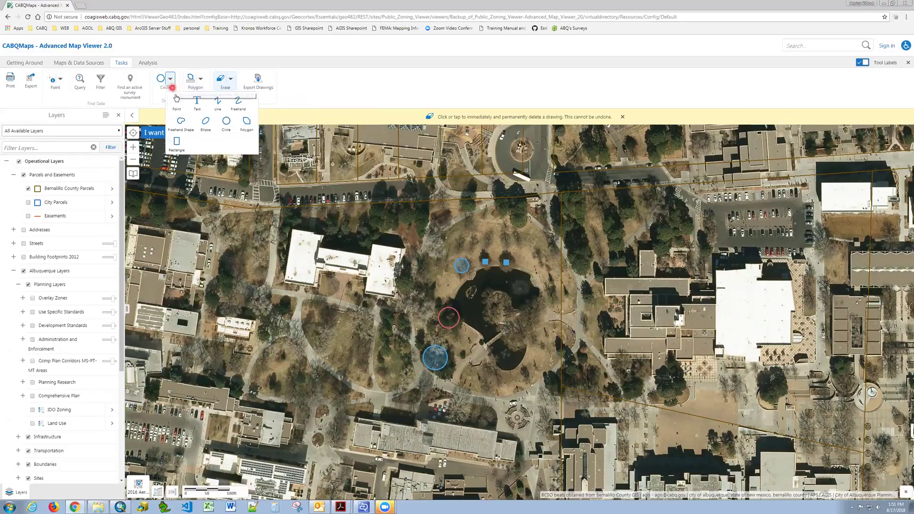
click(198, 103)
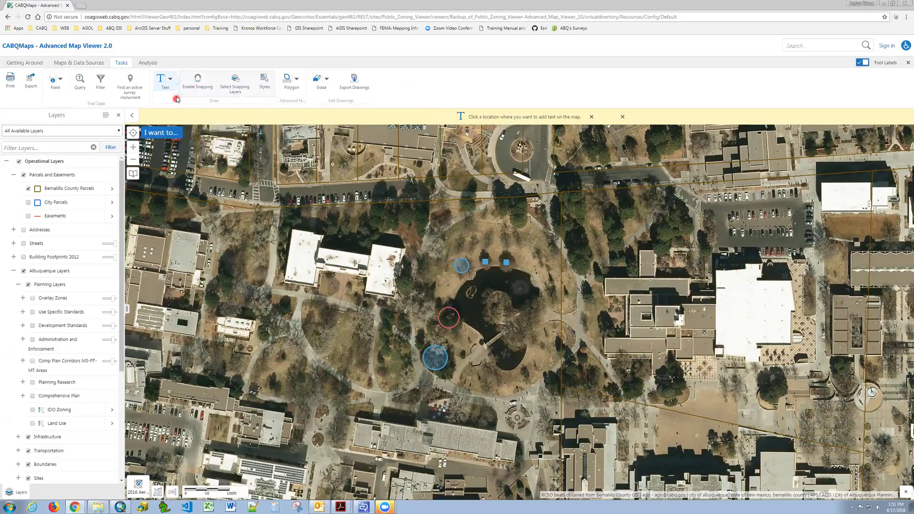
click(474, 296)
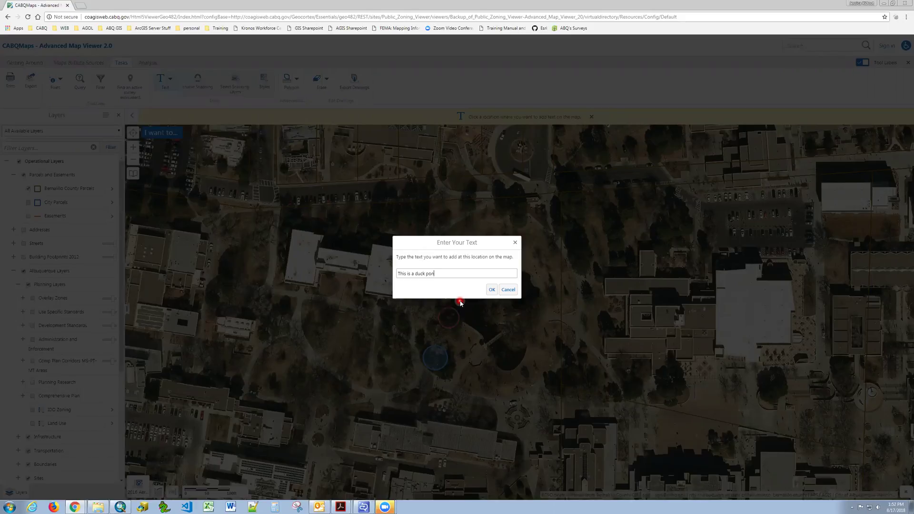
click(492, 291)
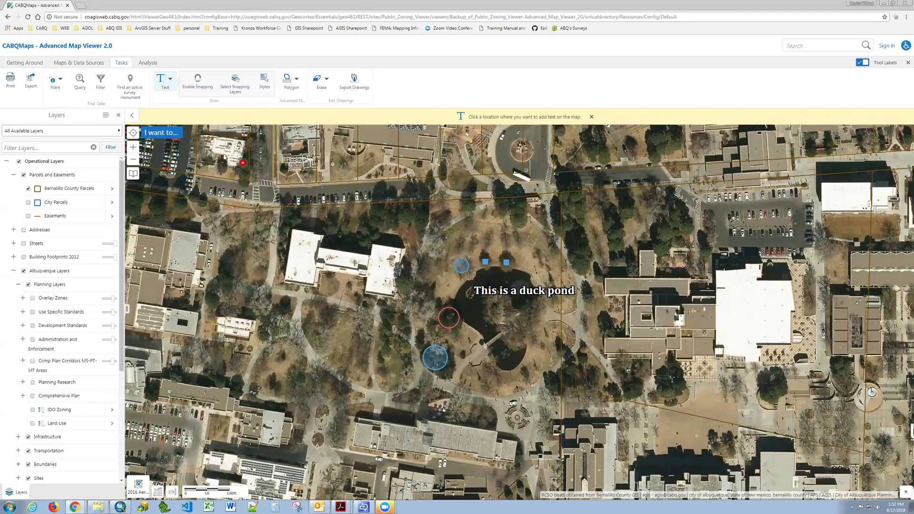
- Leave the Text tool and move the pond label slightly west so it sits centered over the pond
click(163, 82)
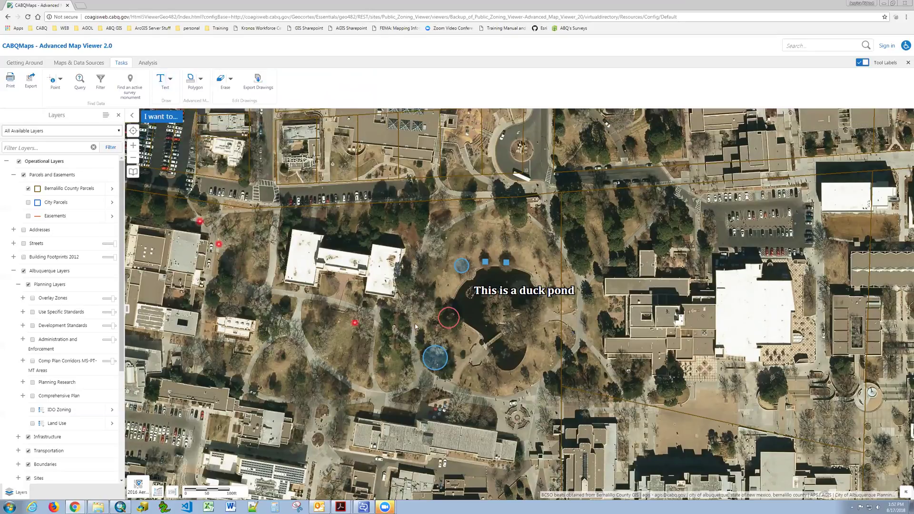
click(529, 293)
mouse_move(507, 297)
mouse_down()
mouse_move(527, 306)
mouse_move(481, 337)
mouse_move(463, 310)
mouse_move(473, 292)
mouse_up()
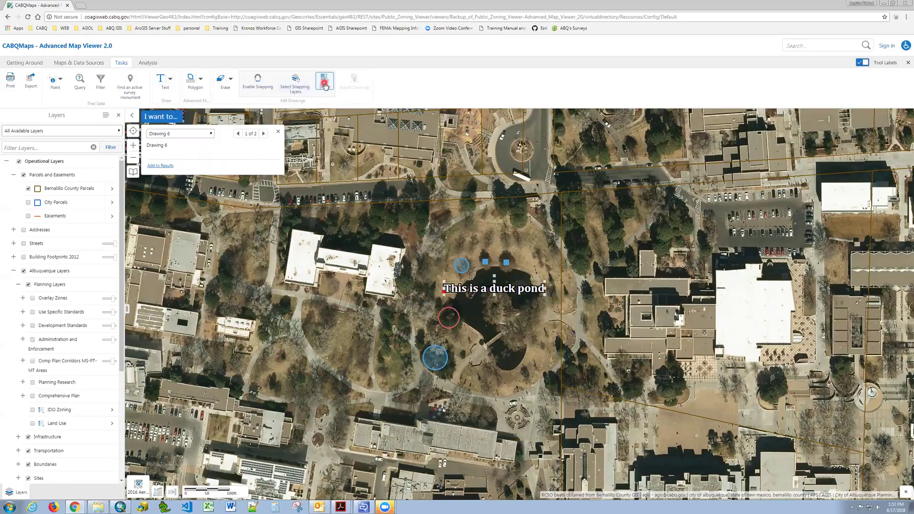
- Try the Red Serif Large and Blue Serif Medium styles on the pond label, return it to White Serif Large and finish editing
click(324, 84)
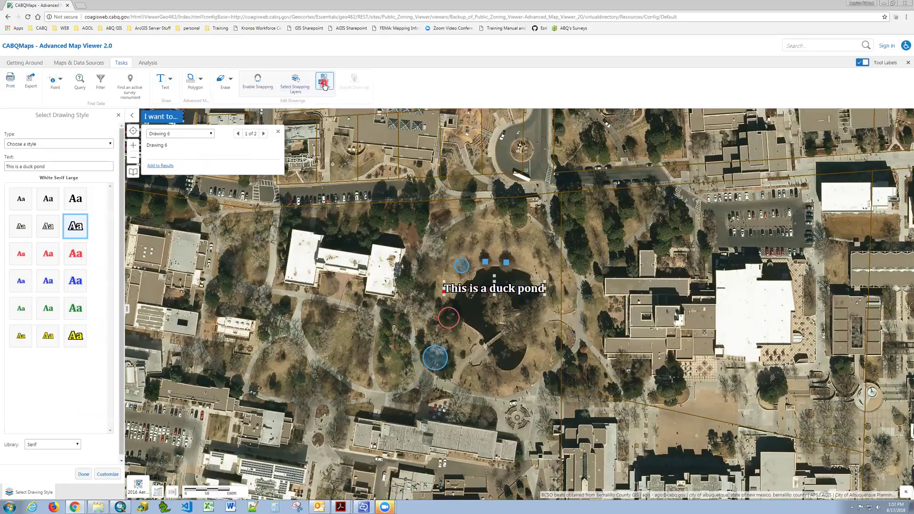
click(76, 257)
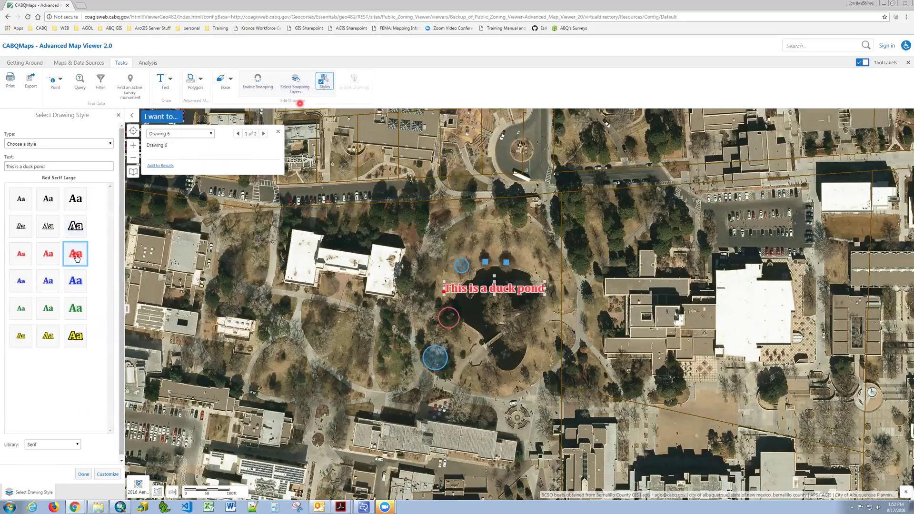
click(47, 261)
click(47, 283)
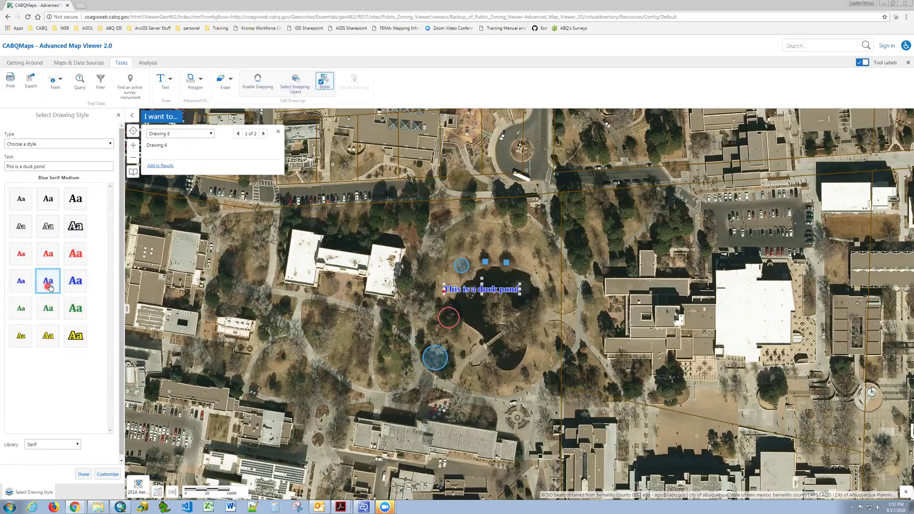
click(75, 228)
click(84, 474)
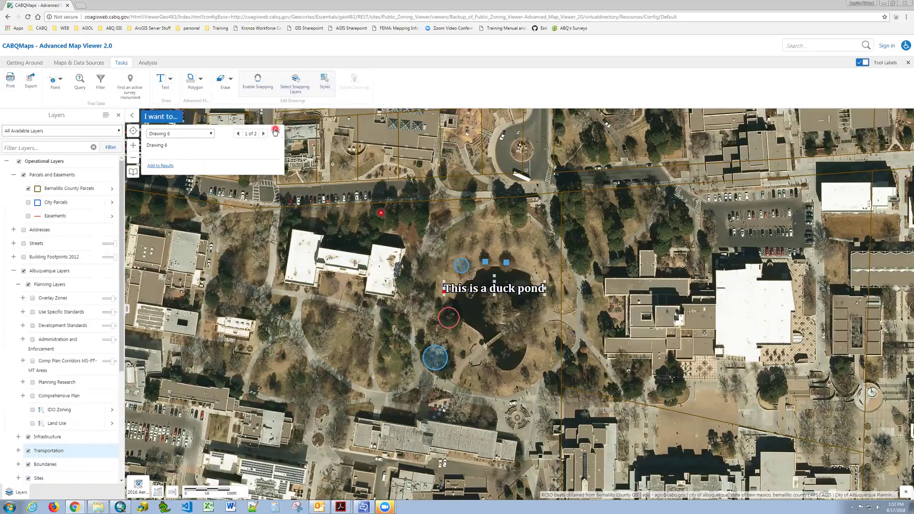
click(278, 132)
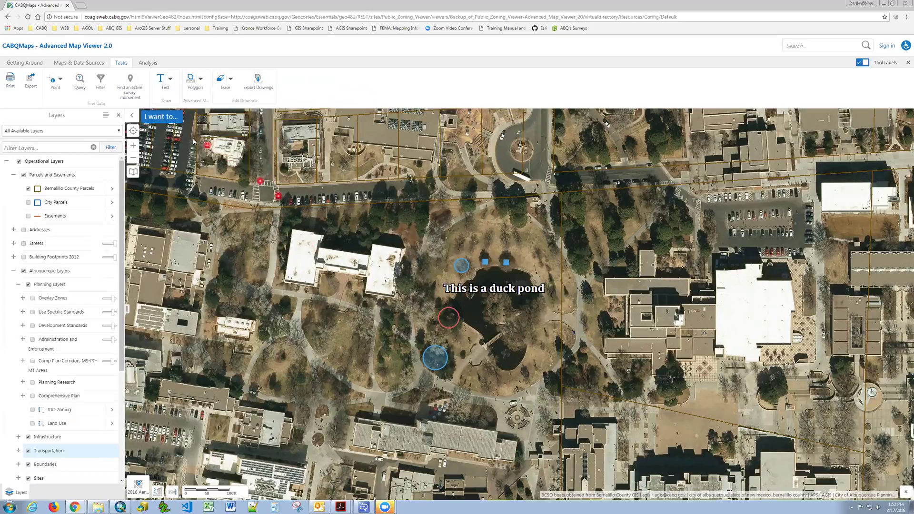
- Switch the measurement tool to Line and check the unit choices, keeping lengths in Feet (ft) and areas in Feet² (ft²)
click(191, 82)
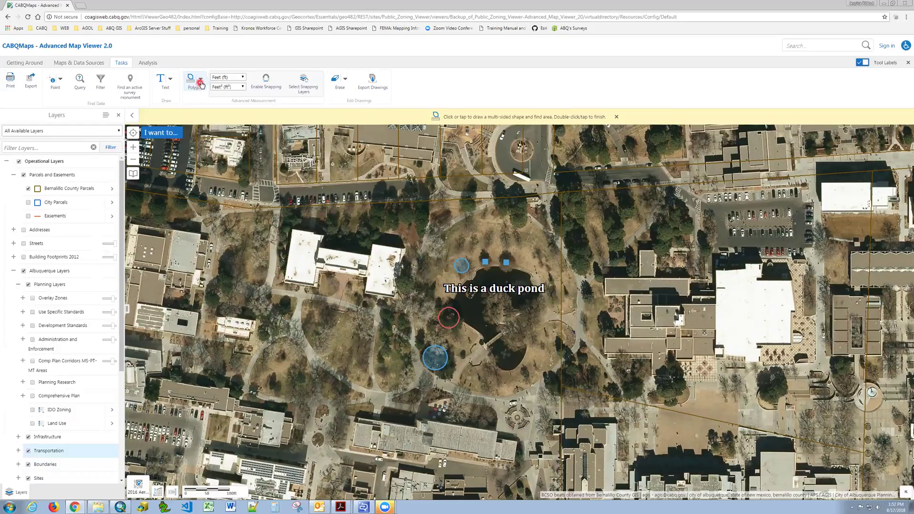
click(201, 82)
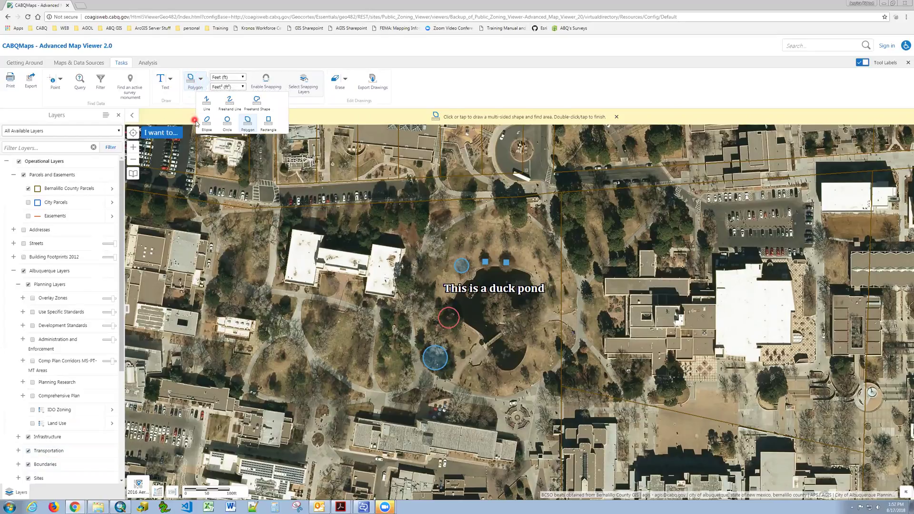
click(206, 102)
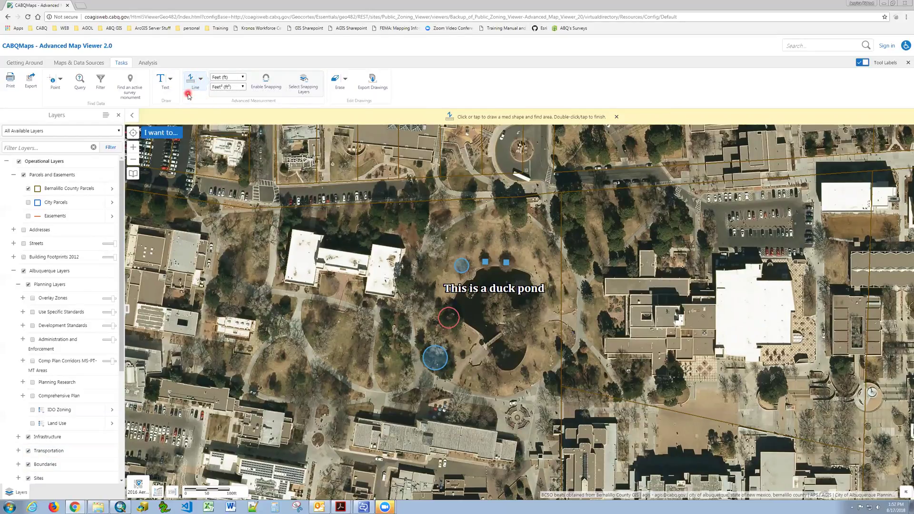
click(242, 78)
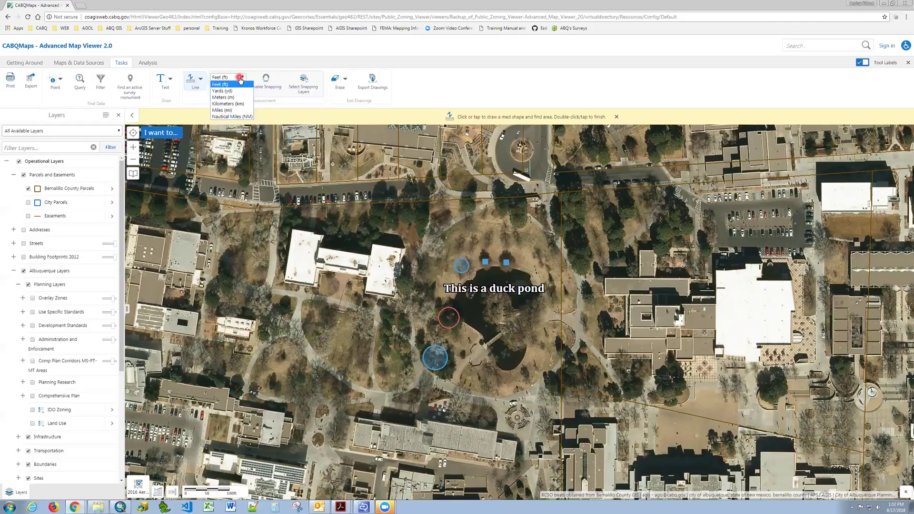
click(235, 84)
click(236, 87)
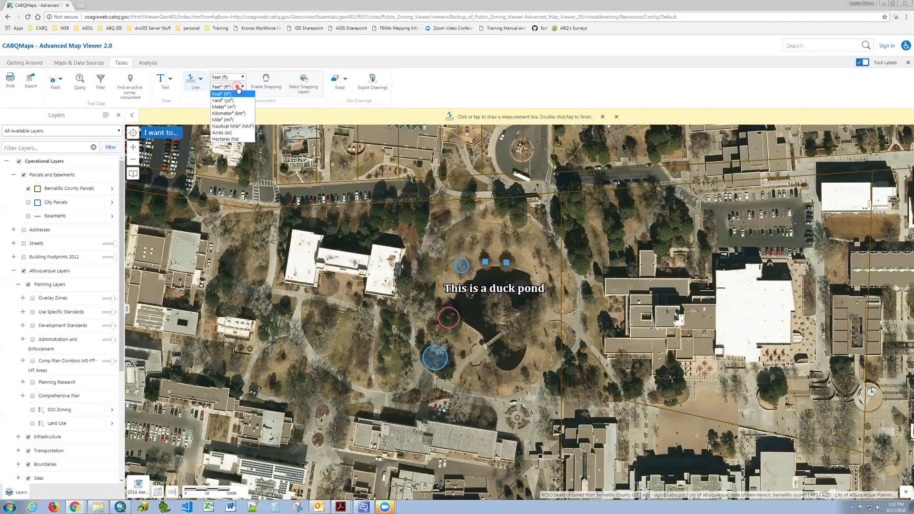
click(219, 101)
click(238, 87)
click(229, 97)
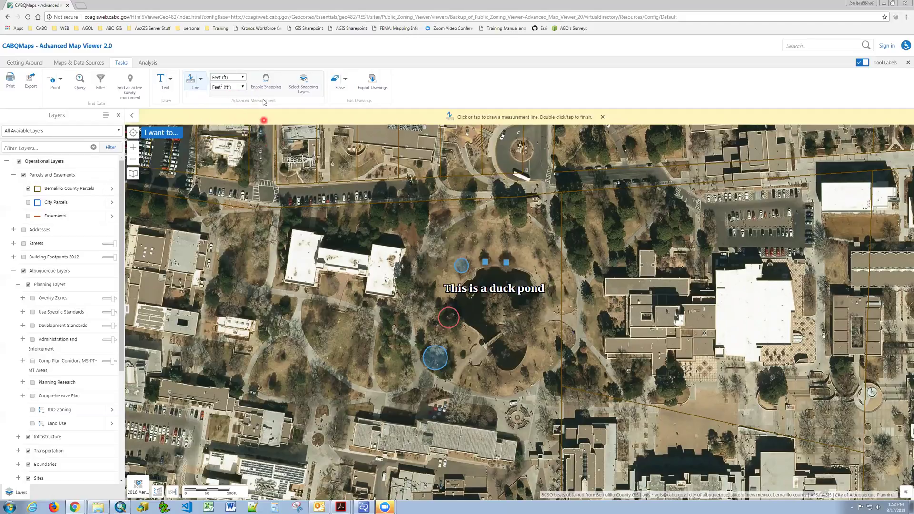
- Enable snapping, review which layers are snappable, and disable snapping again
click(265, 81)
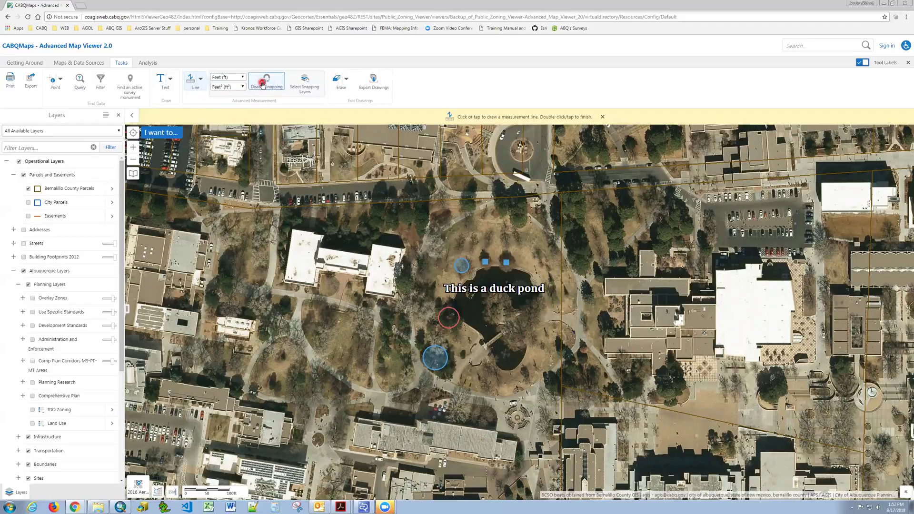
click(307, 85)
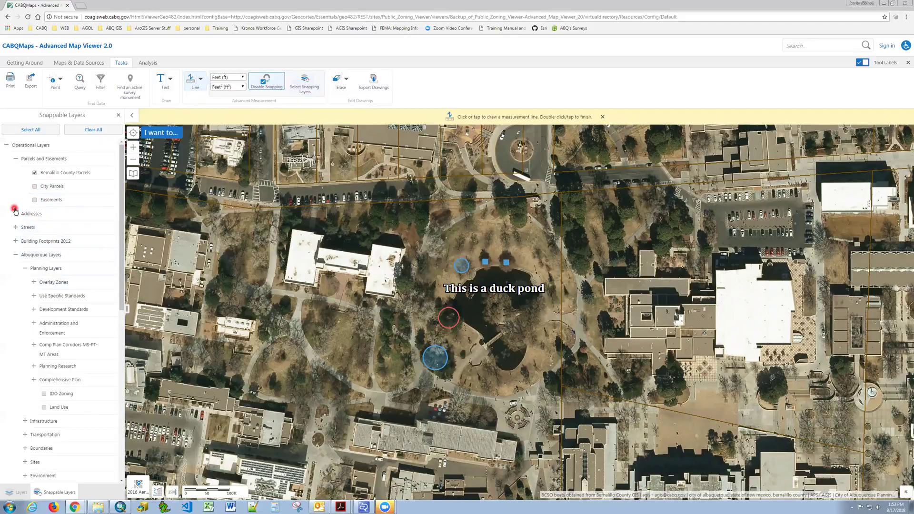
click(117, 116)
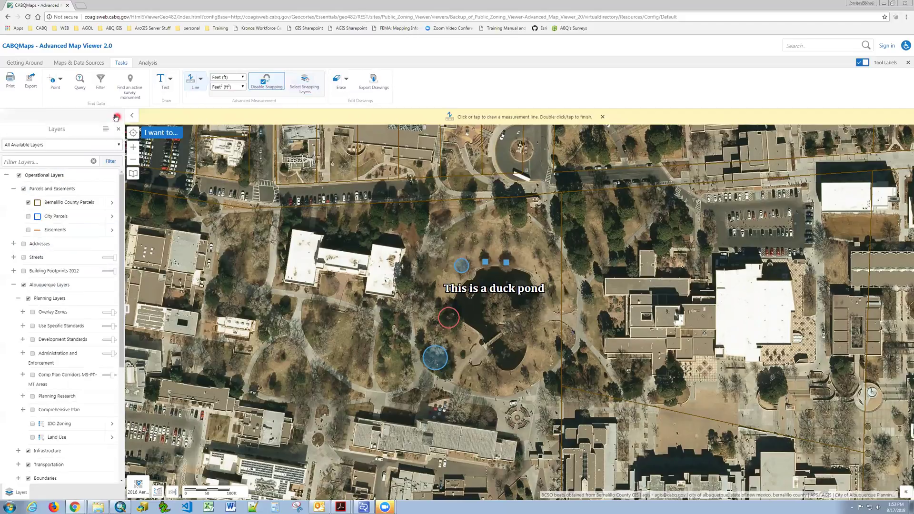
click(265, 81)
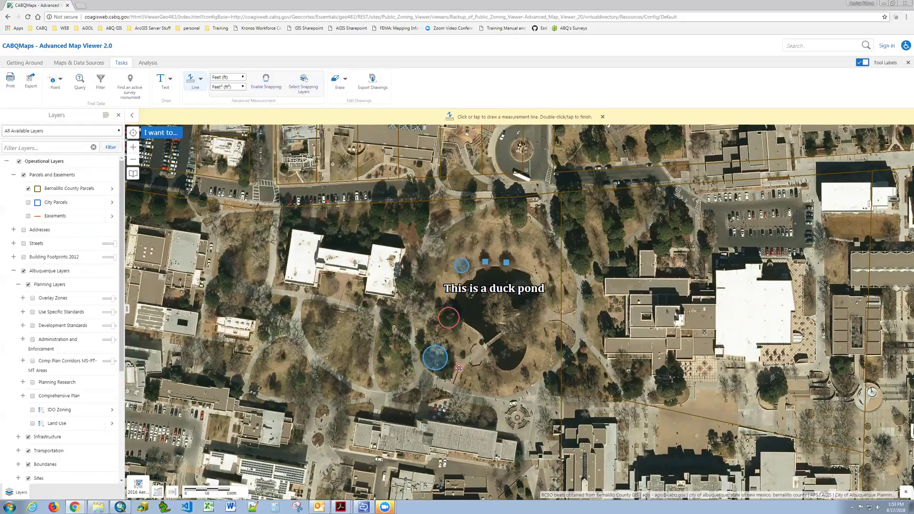
- Measure a five-segment line about 344 ft long, following the path south of the pond across the bridge to the path on its east side
click(475, 358)
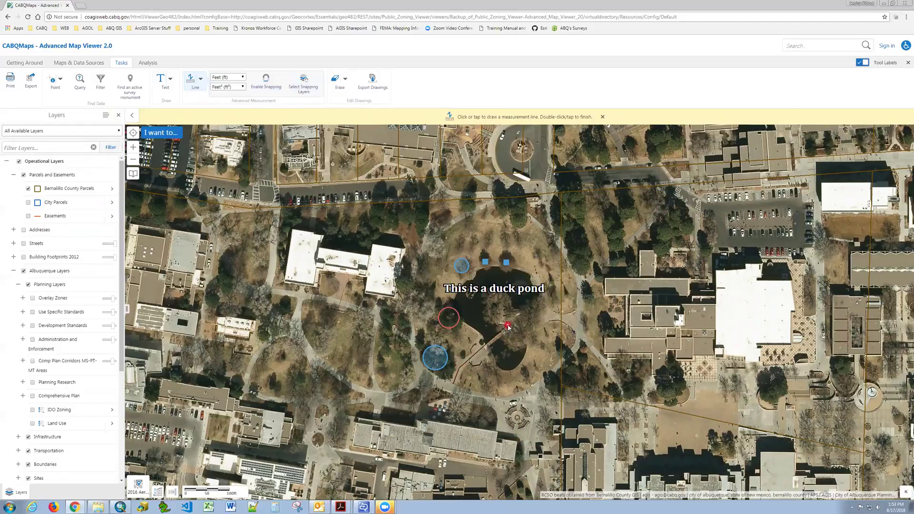
click(544, 313)
click(568, 318)
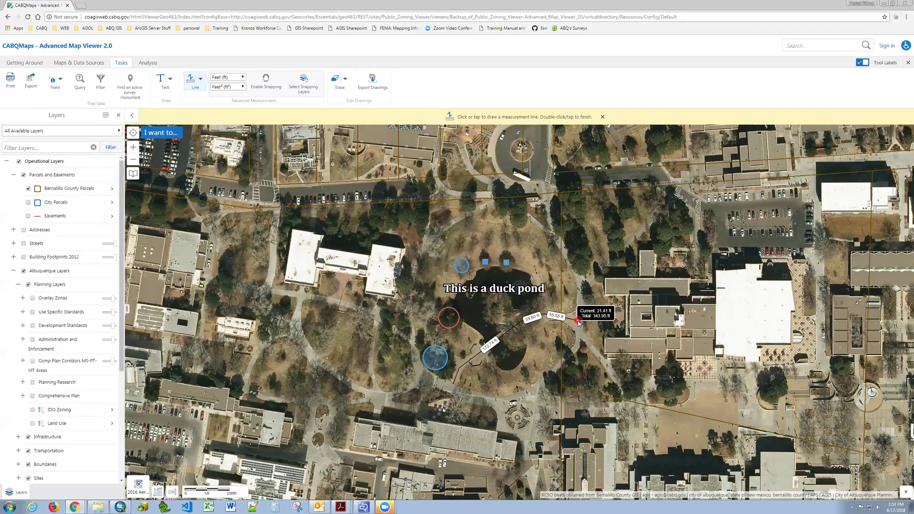
double_click(577, 320)
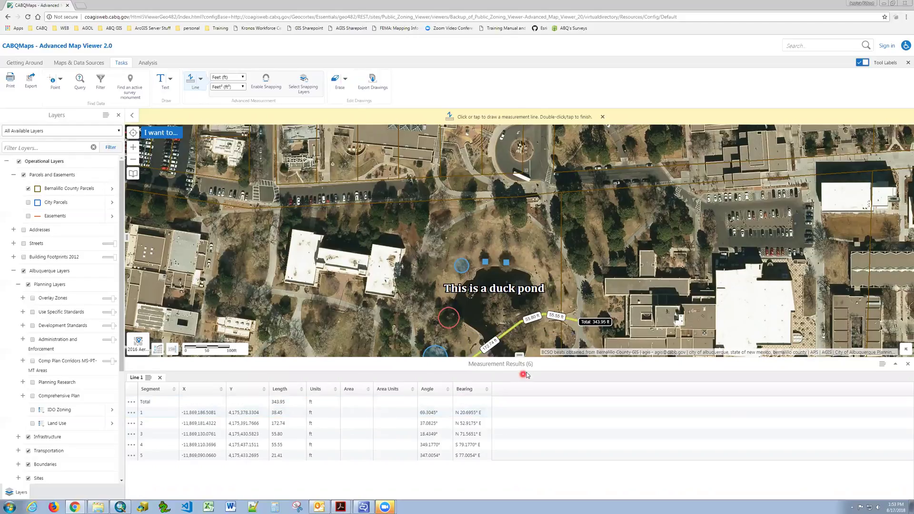
- Examine the line's segment lengths in the measurement results and bring the full line into view on the map
drag(520, 360, 479, 371)
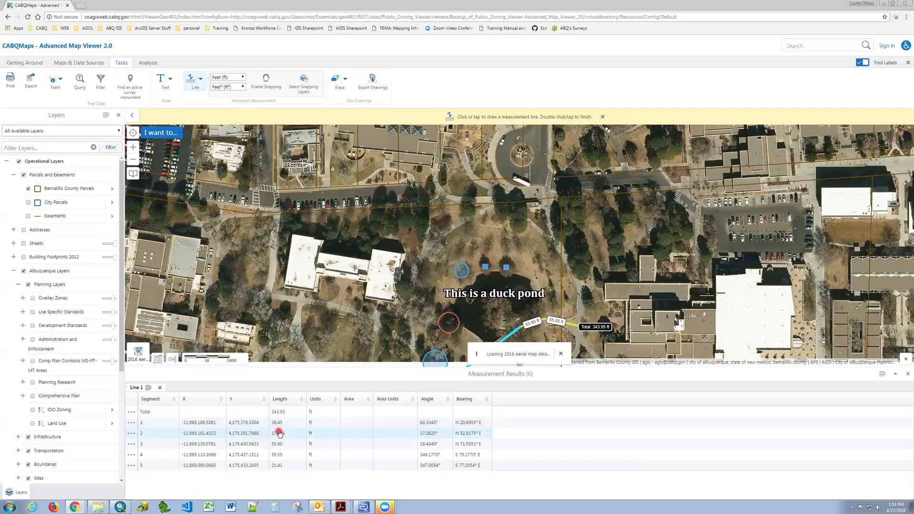
click(260, 434)
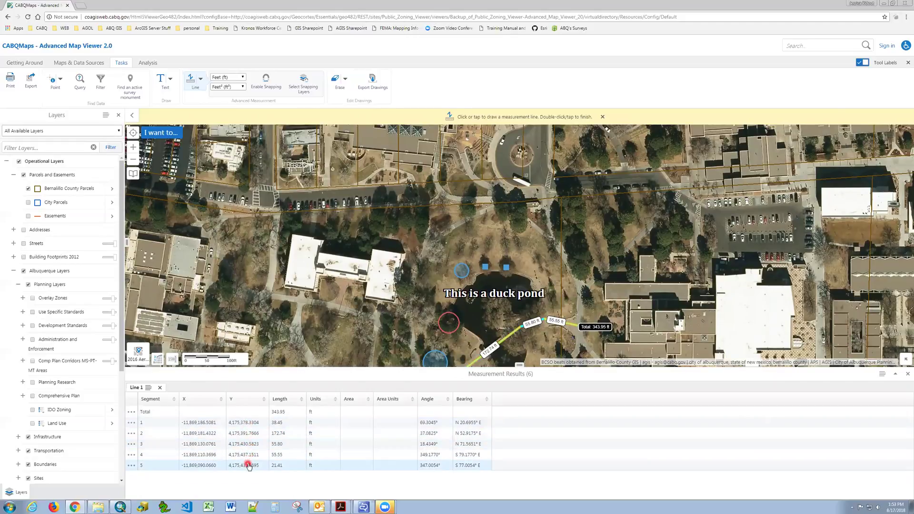
click(405, 318)
drag(399, 312, 362, 258)
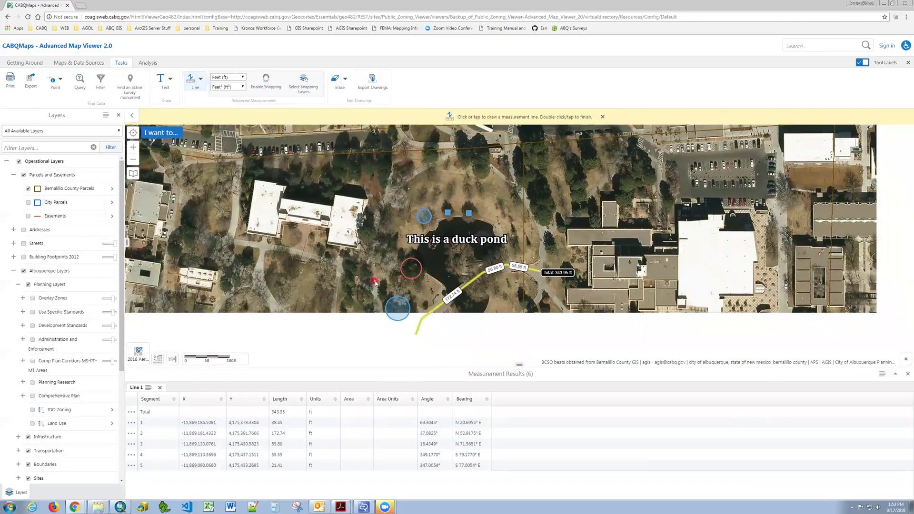
- Measure the area around the duck pond with a seven-sided polygon of about 113,561 ft² and 1,266 ft perimeter
click(191, 83)
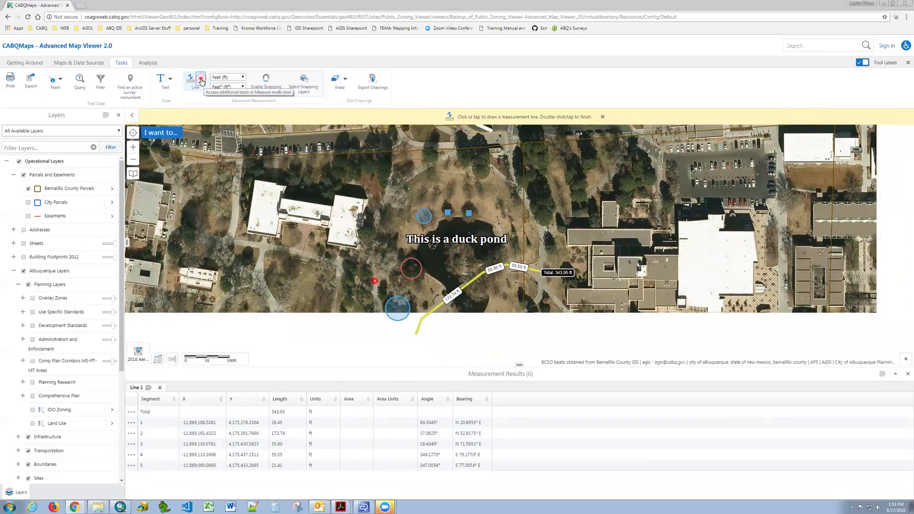
click(200, 79)
click(247, 122)
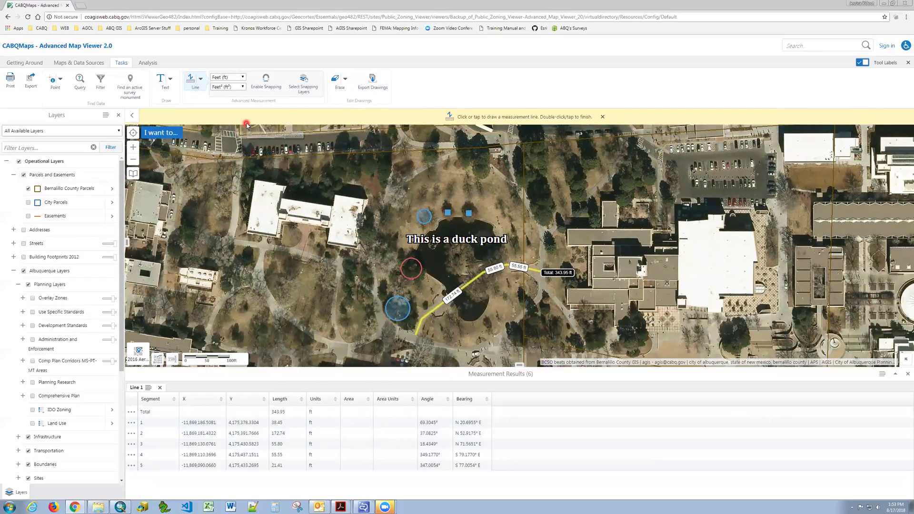
click(379, 235)
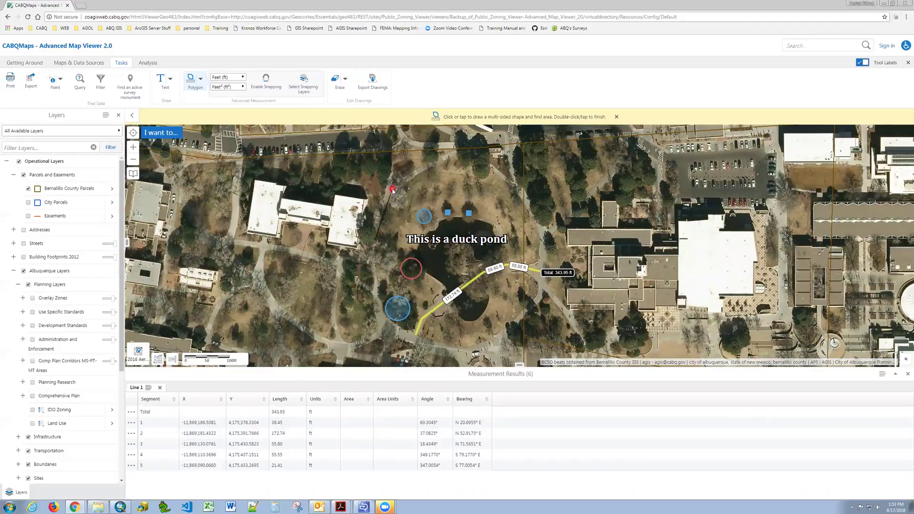
click(462, 151)
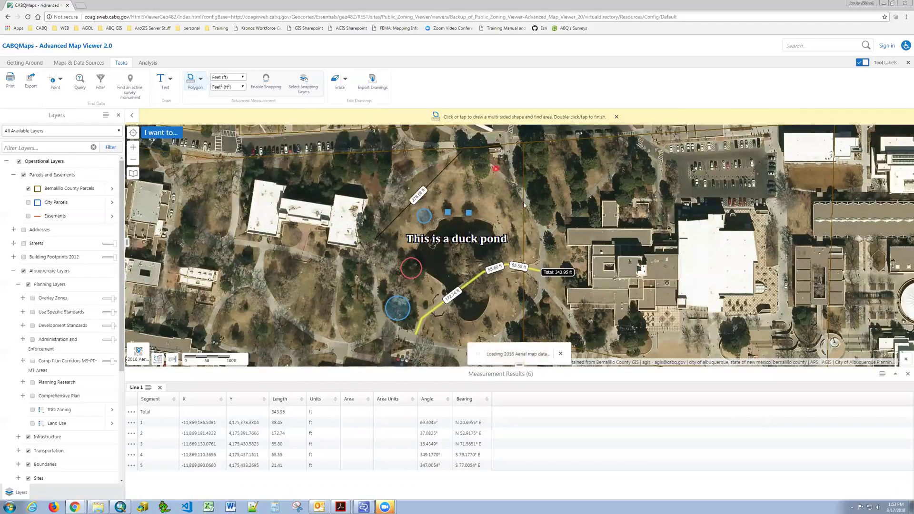
click(525, 203)
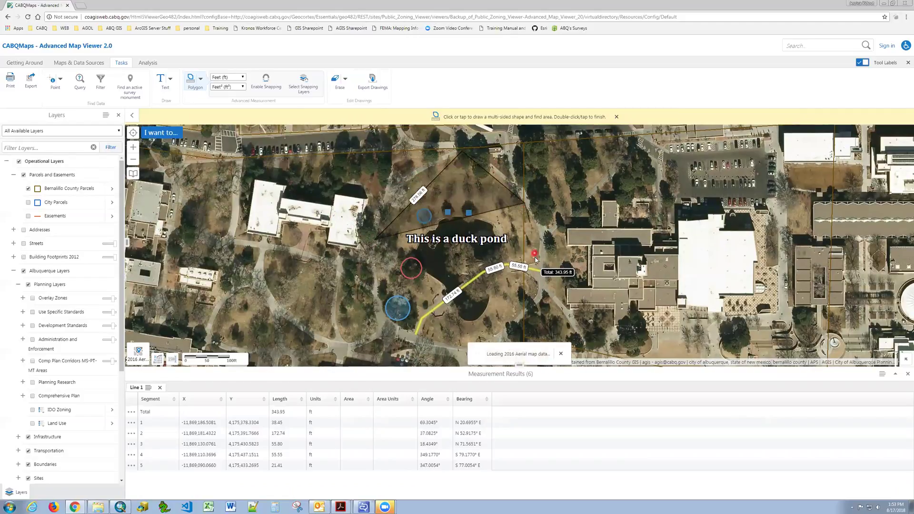
click(544, 289)
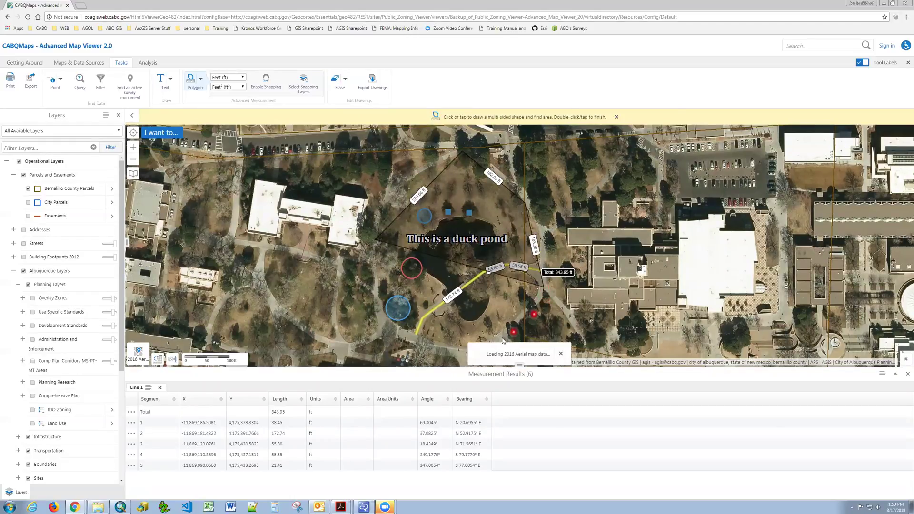
click(460, 351)
click(394, 335)
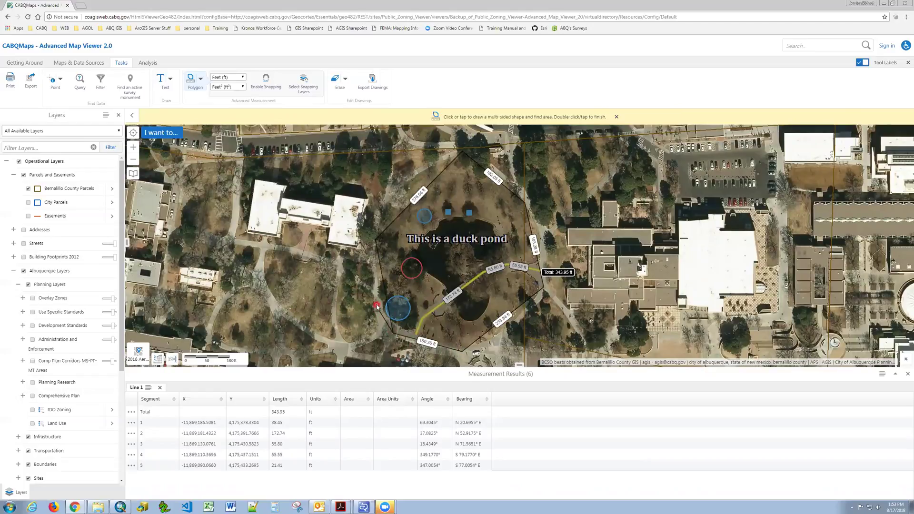
double_click(376, 294)
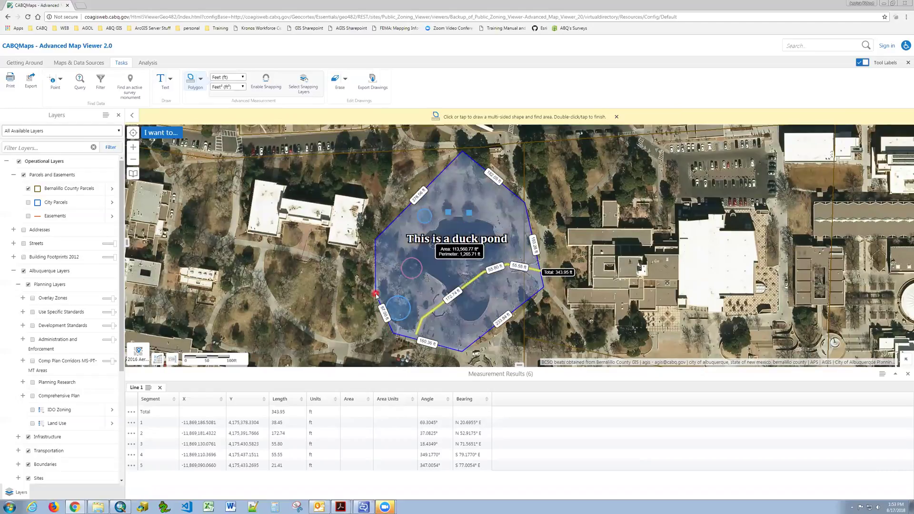
- Show the polygon's measurement results and zoom the map to its segments 1 and 4
click(228, 408)
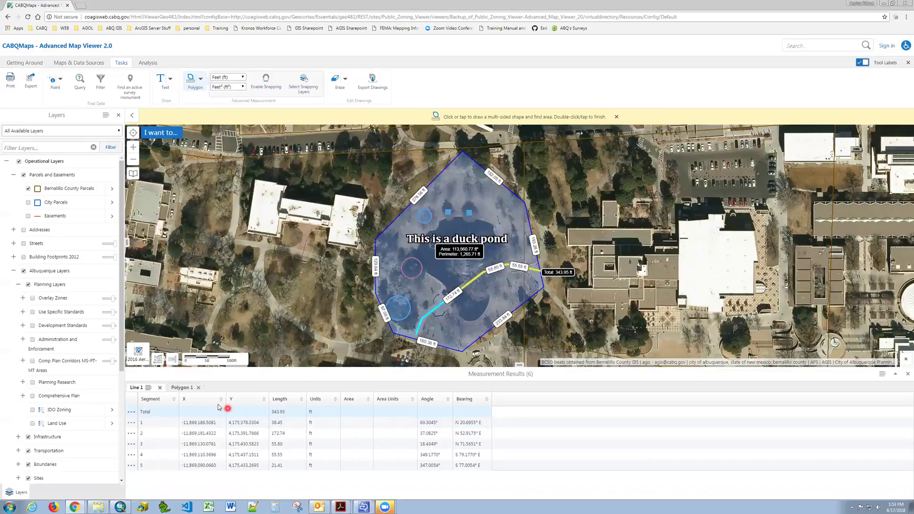
click(182, 388)
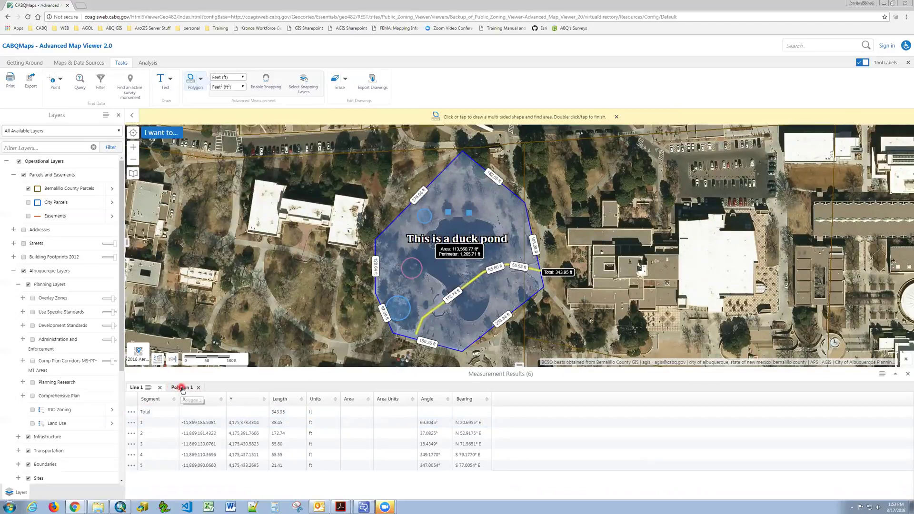
click(309, 421)
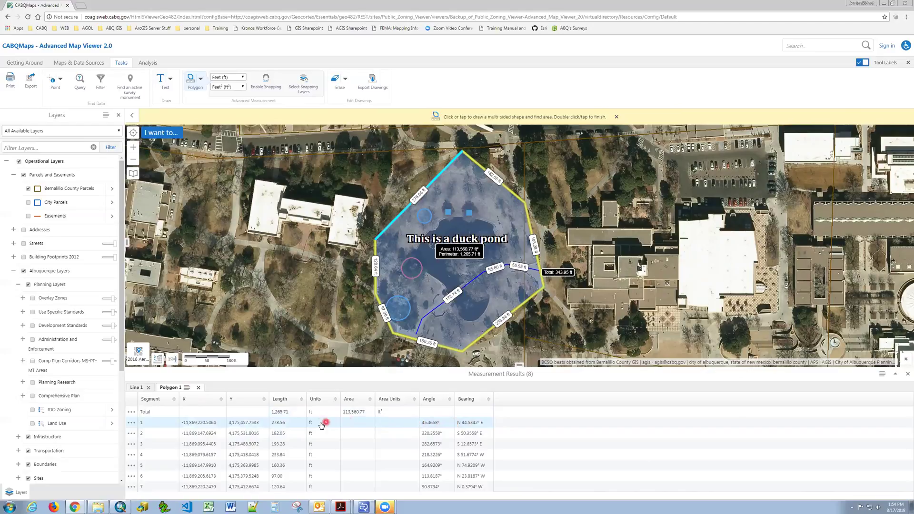
click(260, 424)
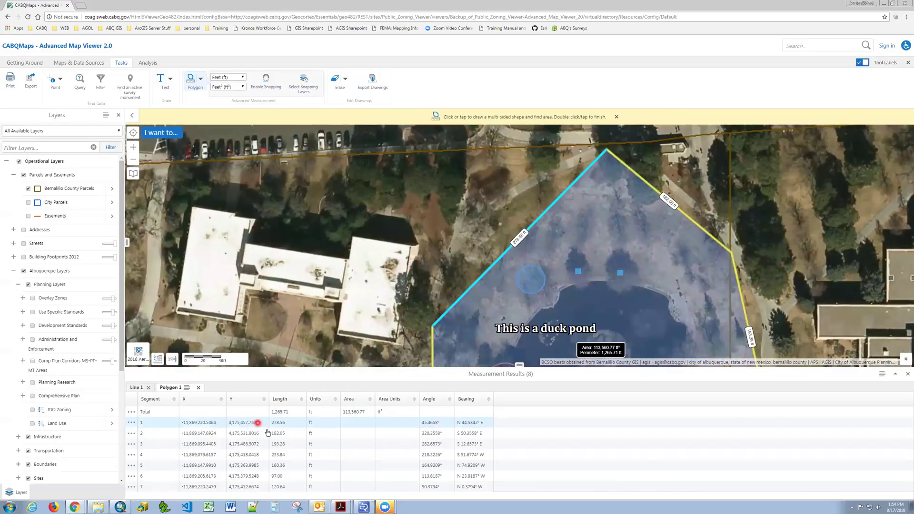
click(345, 456)
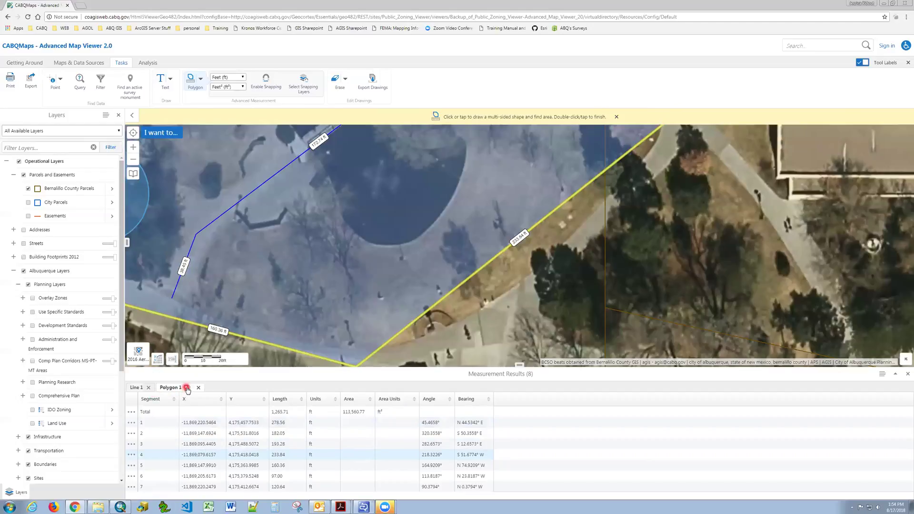
- Review the zoom, buffer and export options for the polygon results, and close the measurement results
click(187, 388)
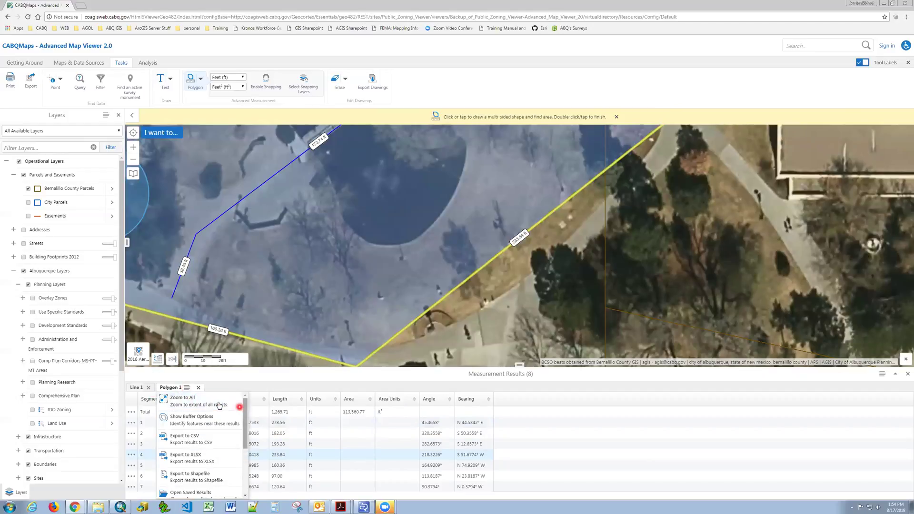
drag(244, 405, 241, 448)
click(187, 394)
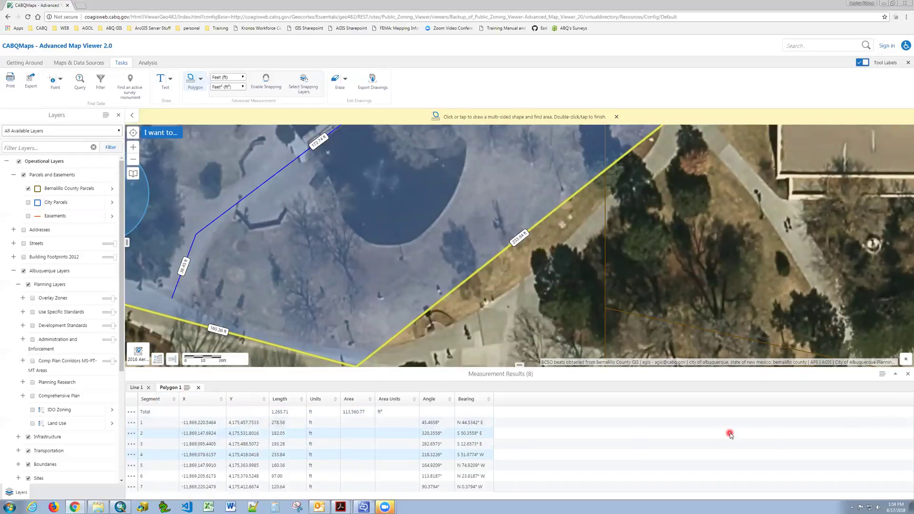
click(905, 374)
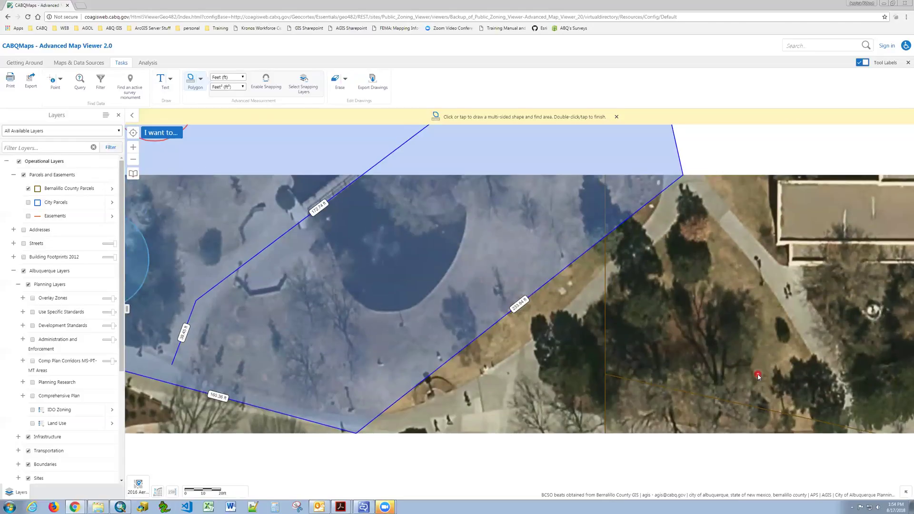
- Zoom back out to the whole measured polygon and turn off the Polygon measurement tool
click(496, 285)
click(394, 232)
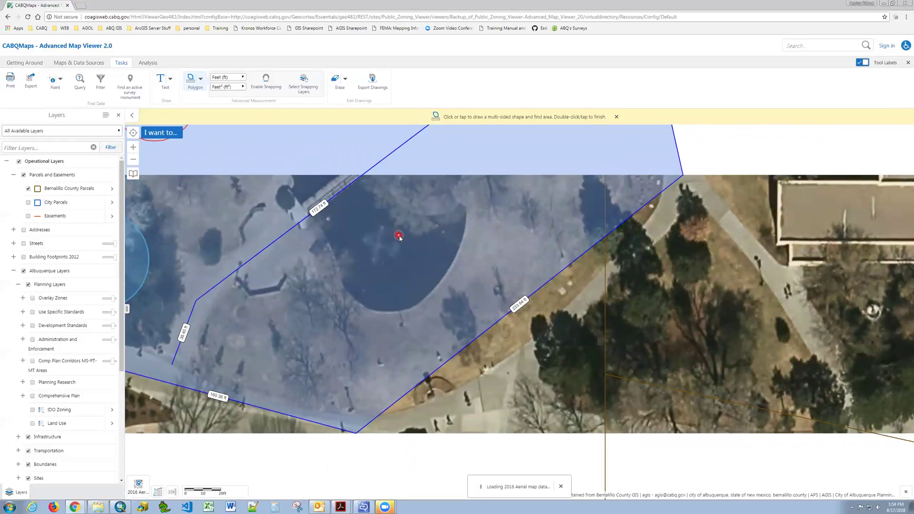
scroll(398, 235, down, 1)
drag(418, 219, 485, 285)
scroll(485, 286, down, 1)
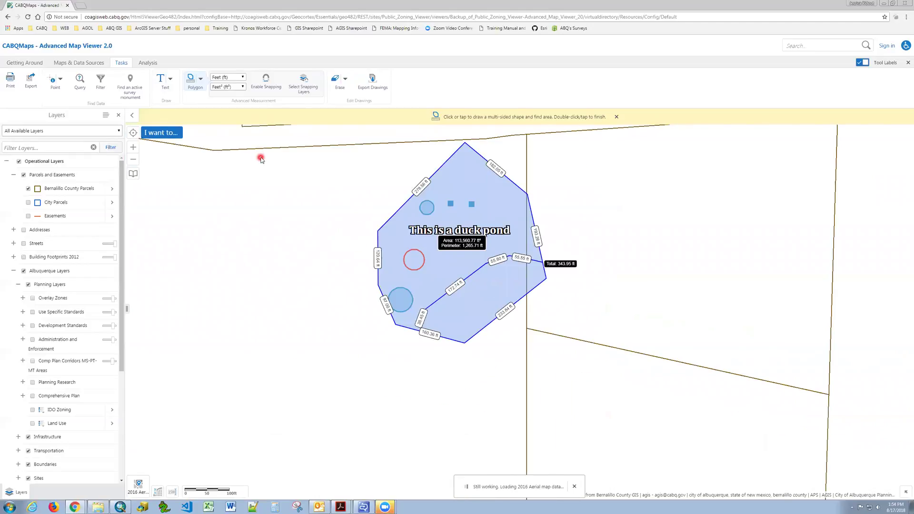
click(190, 81)
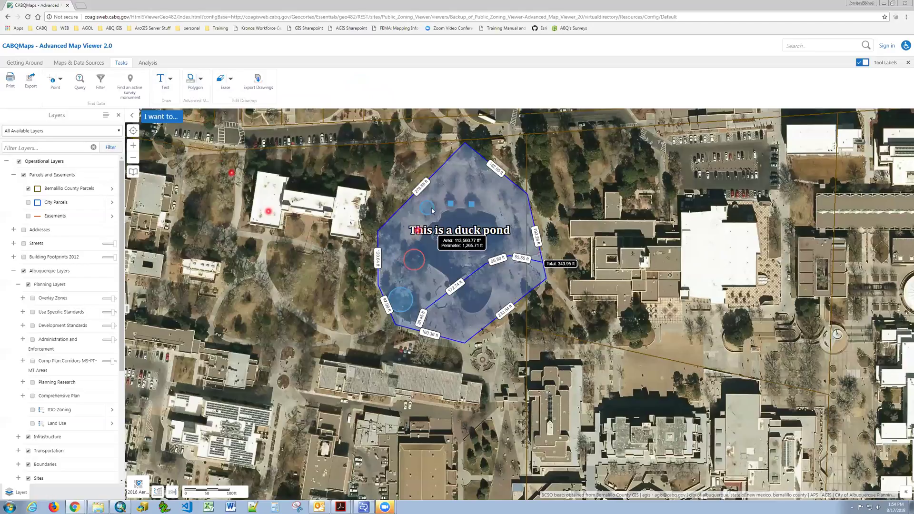
- Reshape the duck pond measurement polygon outward along its upper and lower-right edges to about 125,483 ft² and 1,295 ft perimeter, and close its measurement results
click(451, 176)
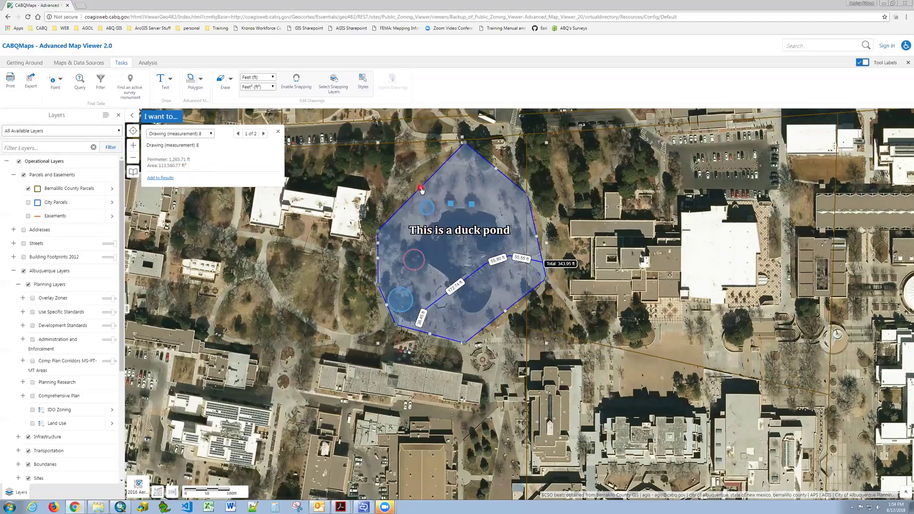
drag(419, 188, 401, 176)
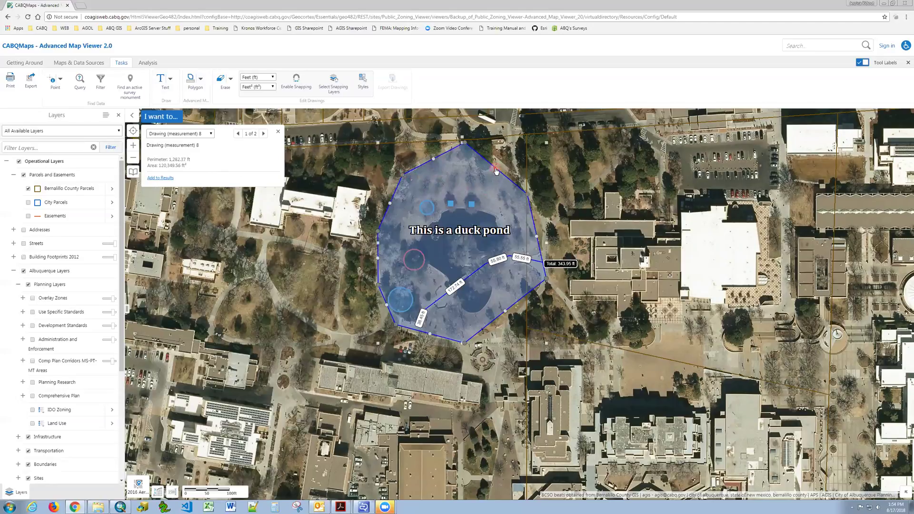
drag(503, 167, 505, 164)
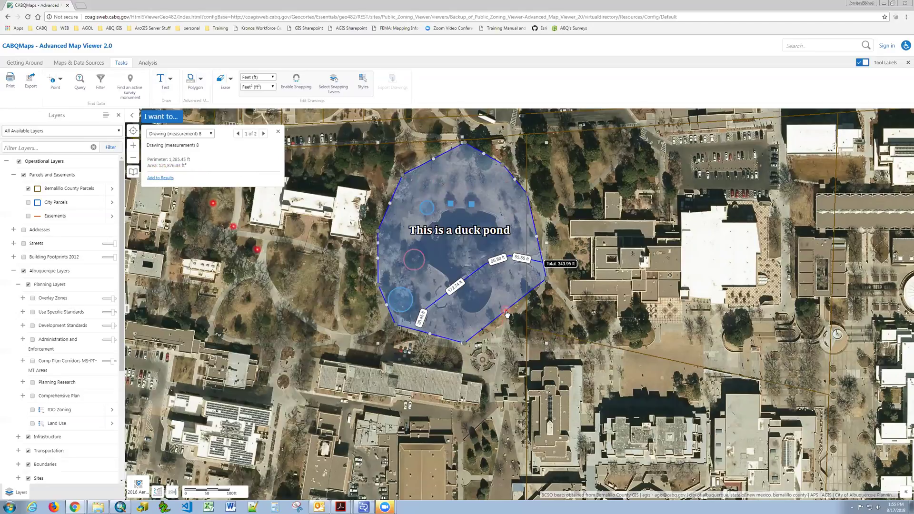
drag(507, 313, 511, 317)
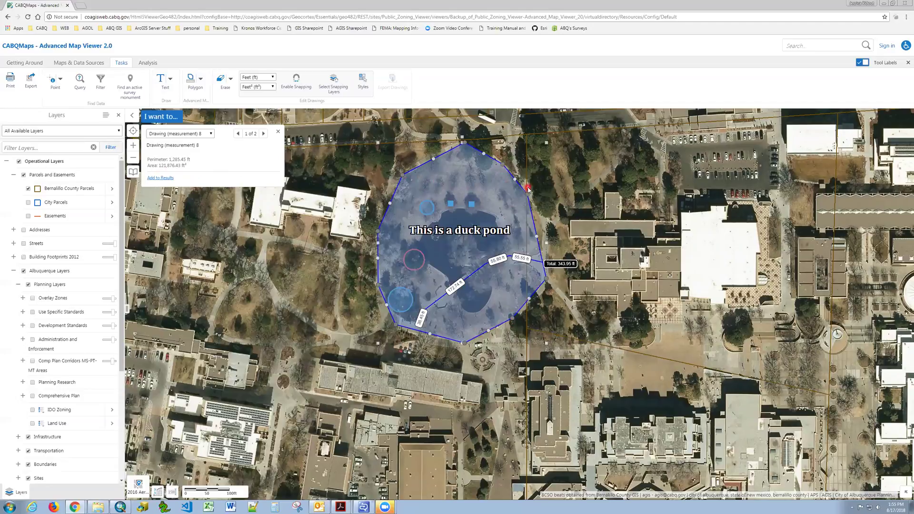
drag(505, 166, 506, 160)
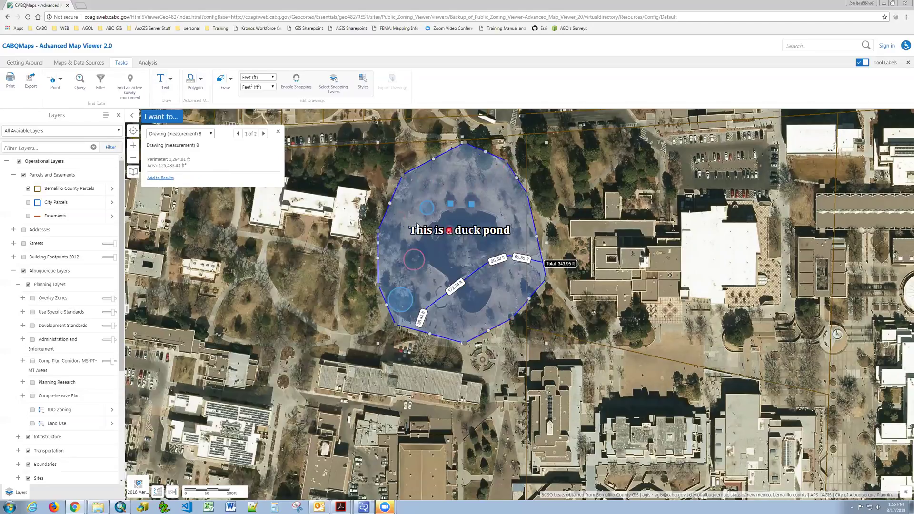
click(279, 133)
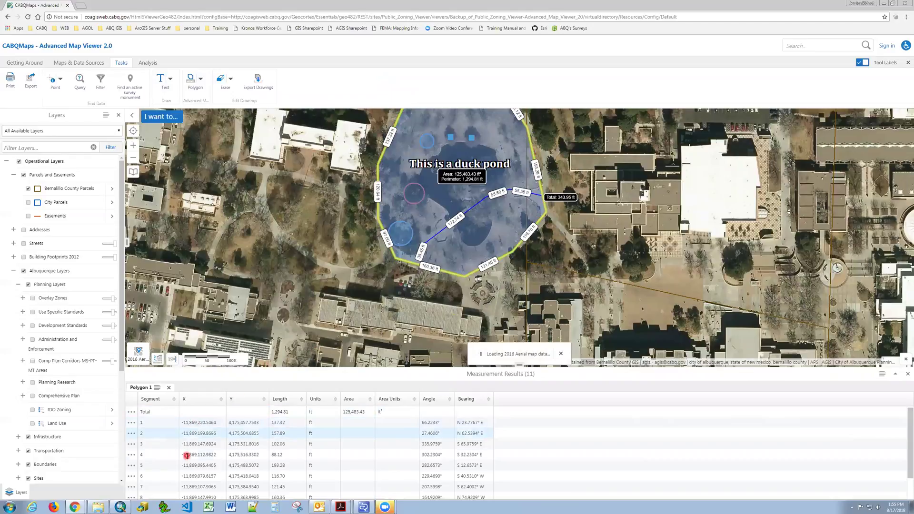
click(907, 374)
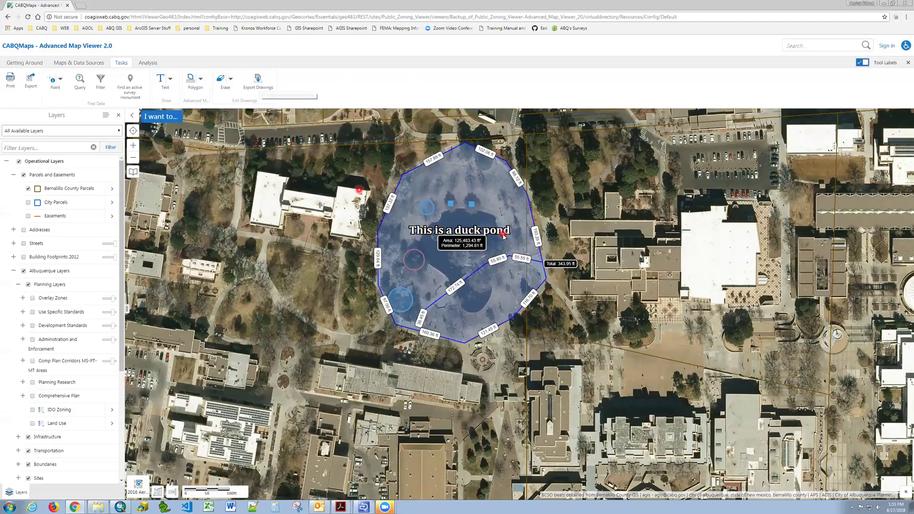
- Start creating a printable map and set its map scale to Current Scale - 1: 1128
click(155, 118)
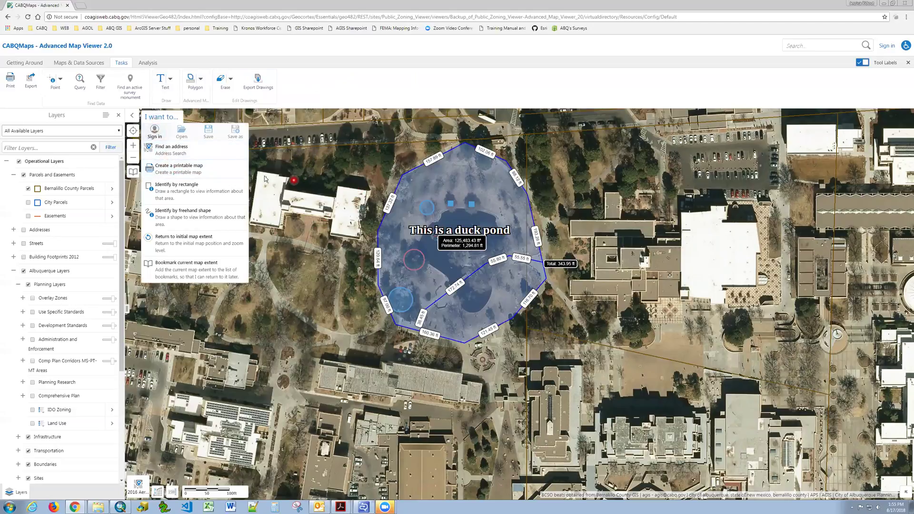
click(158, 167)
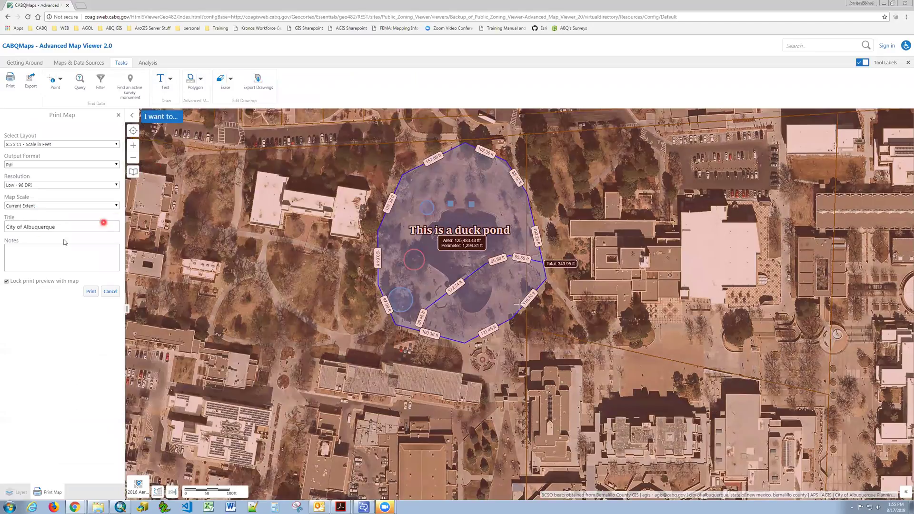
click(37, 206)
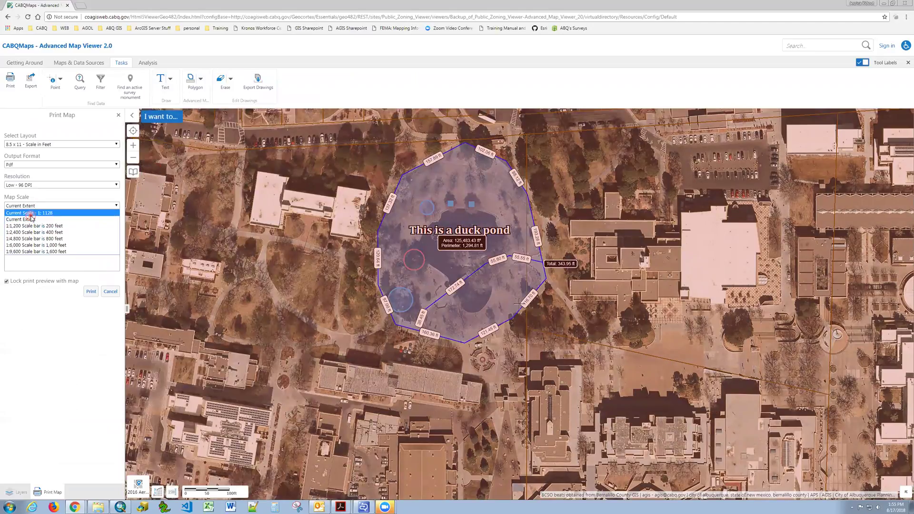
click(53, 214)
click(32, 229)
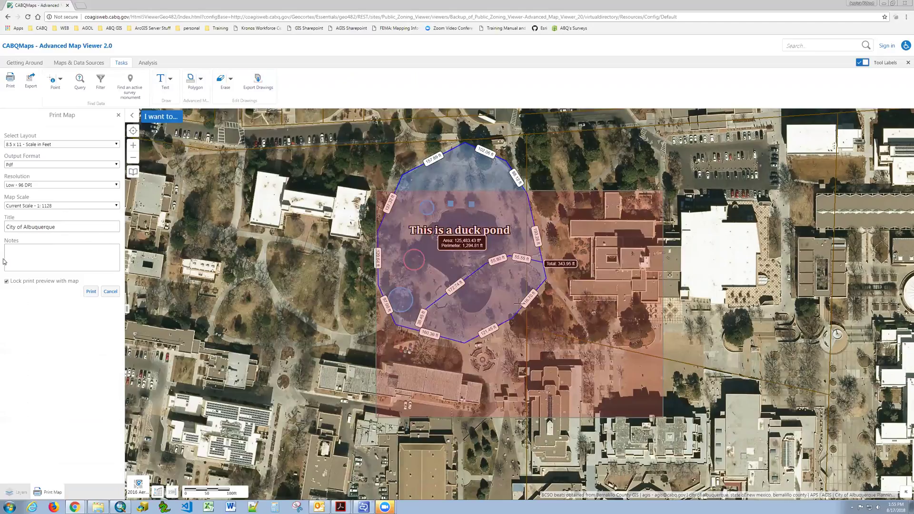
- Frame the whole duck pond polygon inside the print area, and generate and open the PDF map
mouse_move(306, 309)
mouse_down()
mouse_move(292, 296)
mouse_move(332, 346)
mouse_move(373, 371)
mouse_up()
click(89, 294)
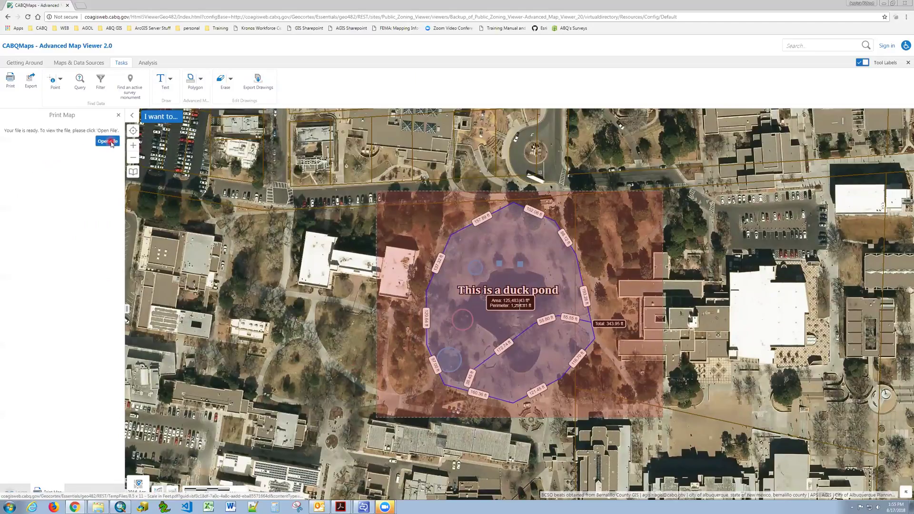
click(110, 143)
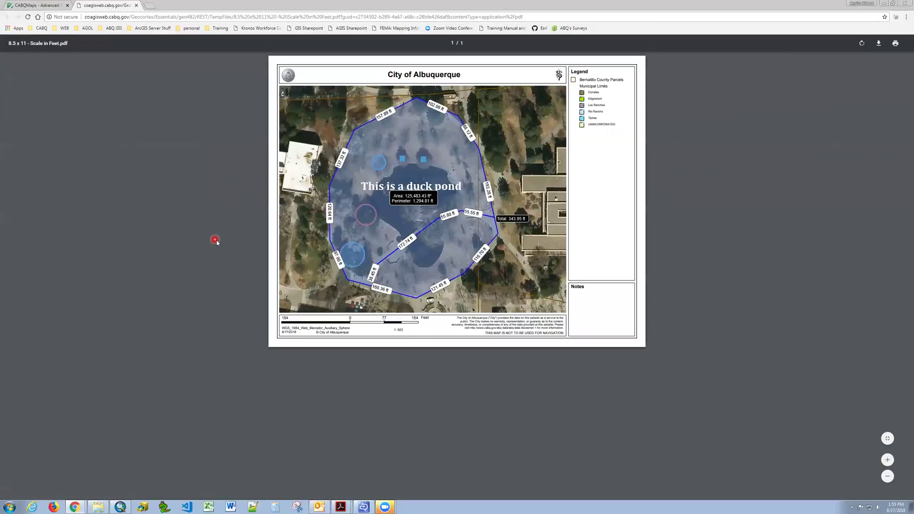